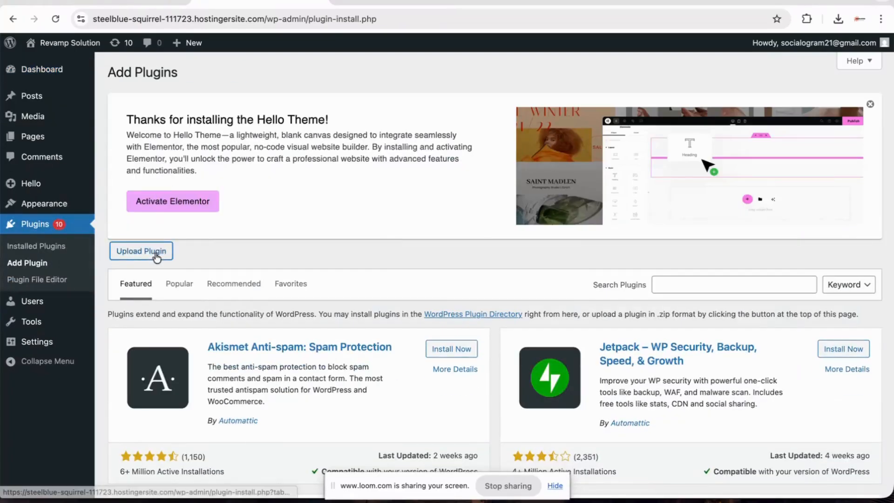
Step: Install the plugin by uploading zipscheduler.zip from the Downloads folder, and activate it
click(156, 257)
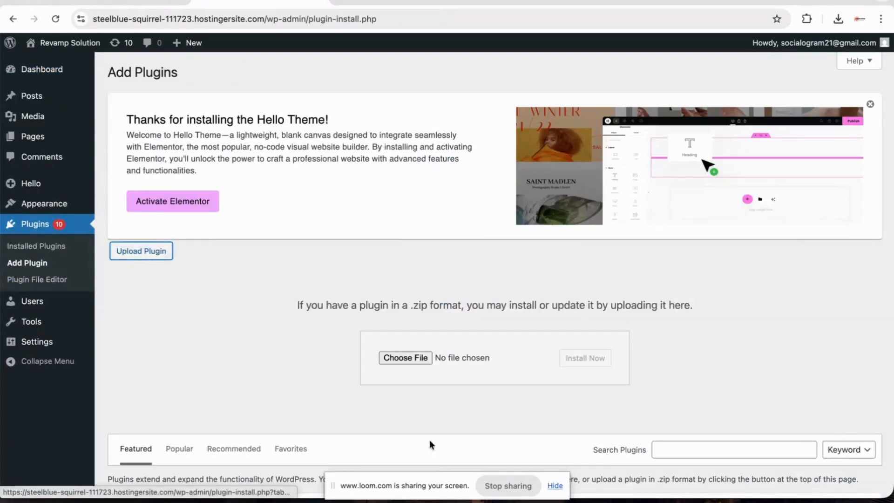
click(65, 500)
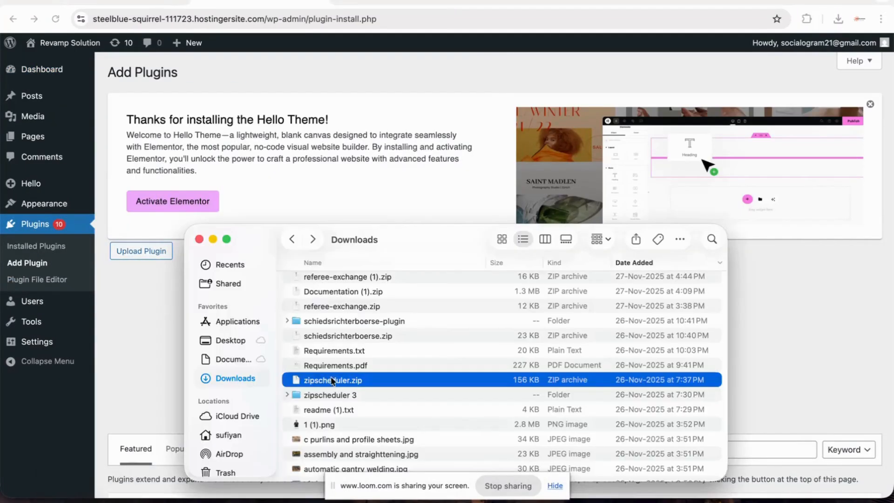
drag(379, 239, 514, 88)
drag(445, 227, 416, 358)
click(591, 360)
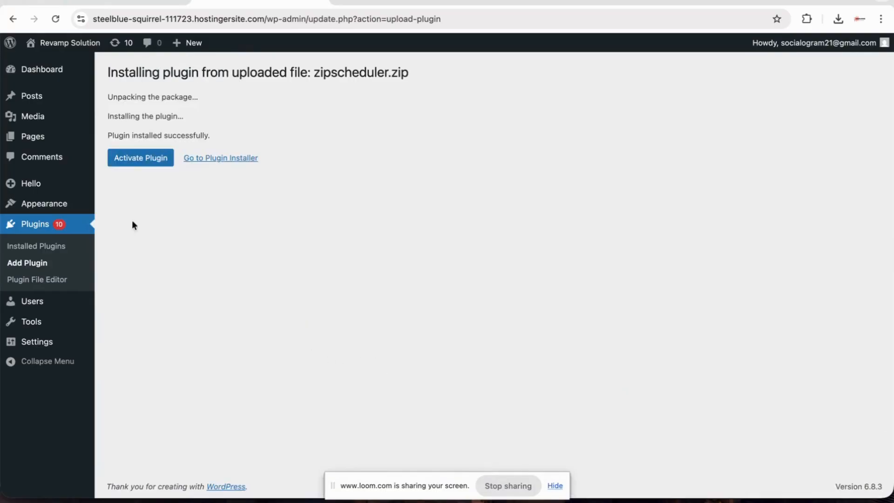
click(141, 159)
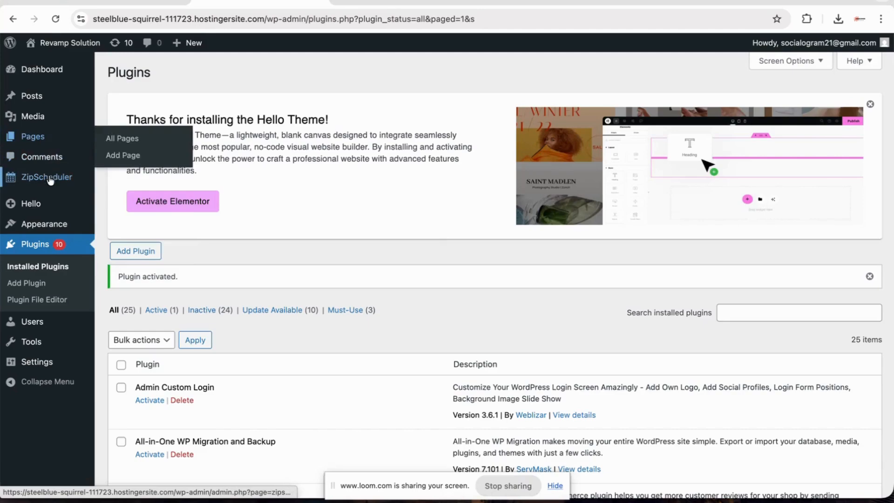
Step: Open the list of all site pages and examine the booking pages belonging to ZipScheduler
mouse_move(31, 187)
mouse_move(35, 138)
click(138, 147)
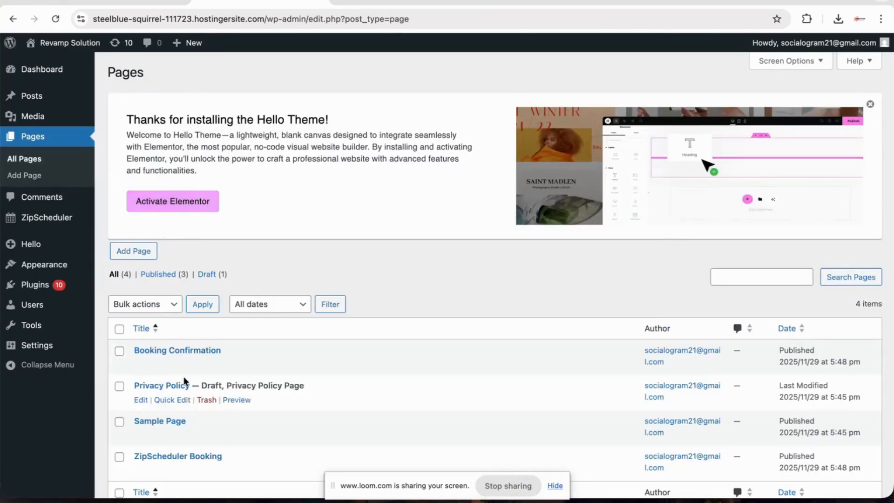
mouse_move(208, 468)
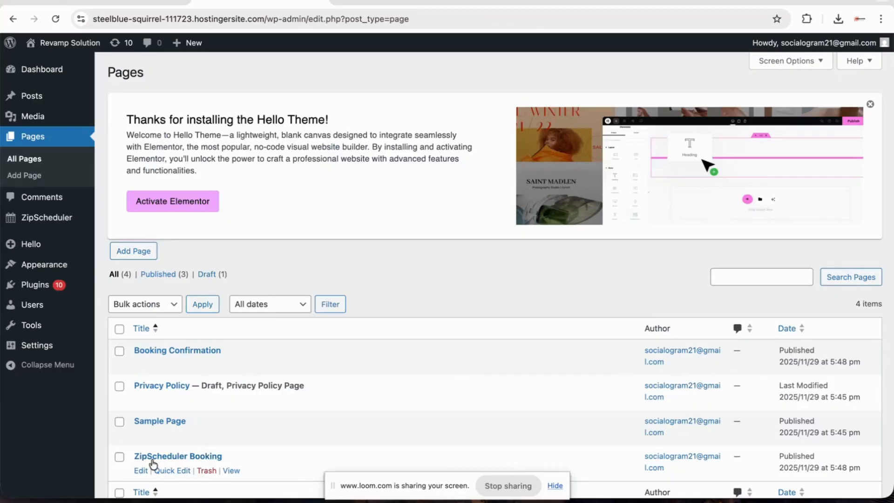
Step: Open the ZipScheduler settings and review the available choices for the booking page and the confirmation page
mouse_move(60, 222)
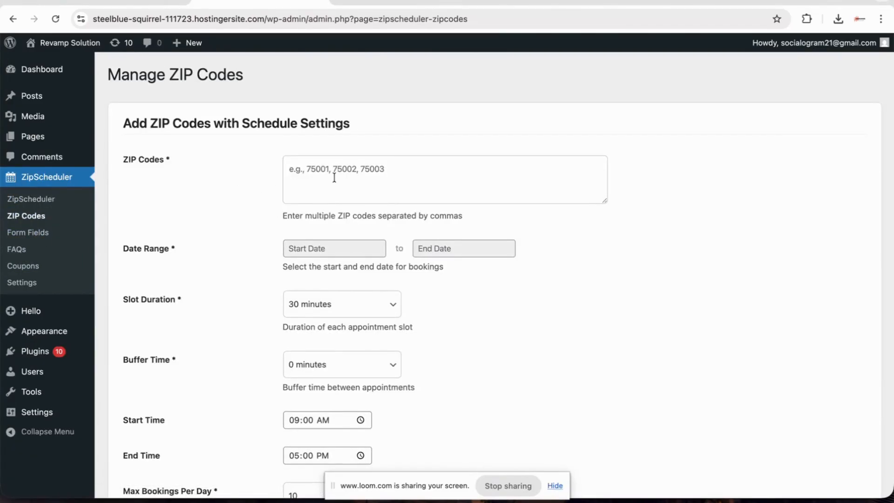
click(30, 286)
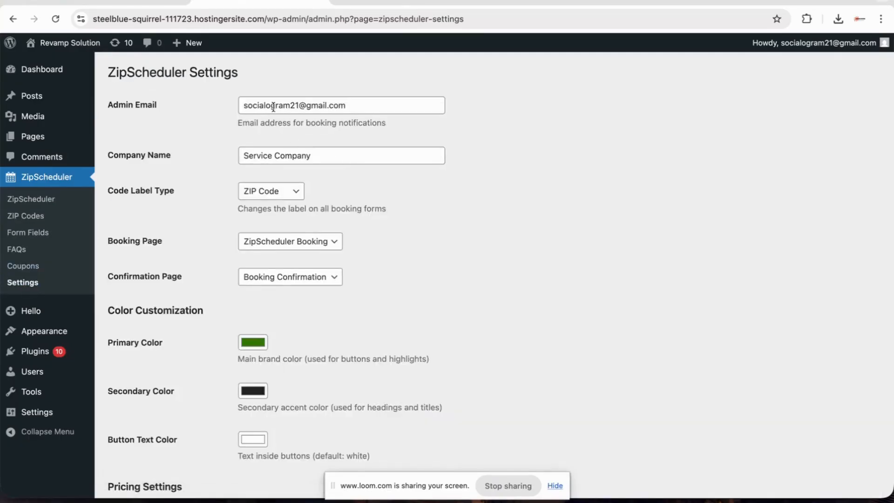
click(282, 242)
click(225, 248)
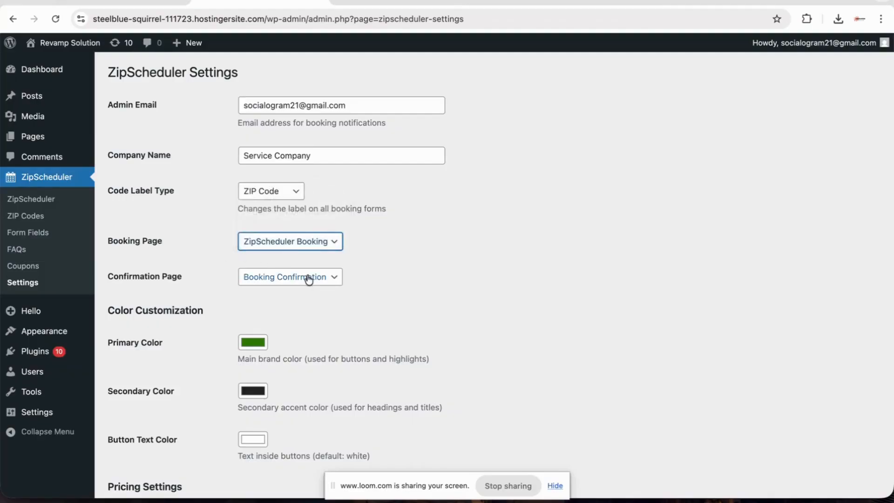
click(307, 278)
click(394, 253)
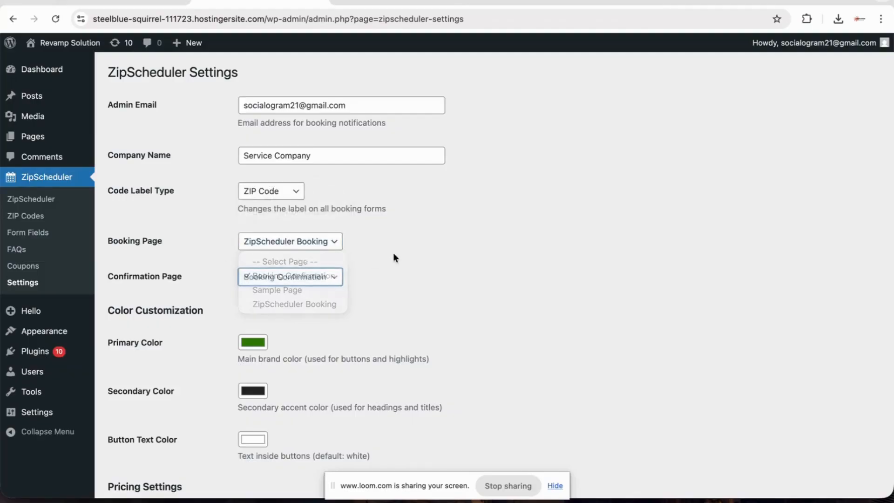
Step: Enable the service package pricing feature and keep USD ($) - US Dollar as the currency
scroll(302, 313, down, 3)
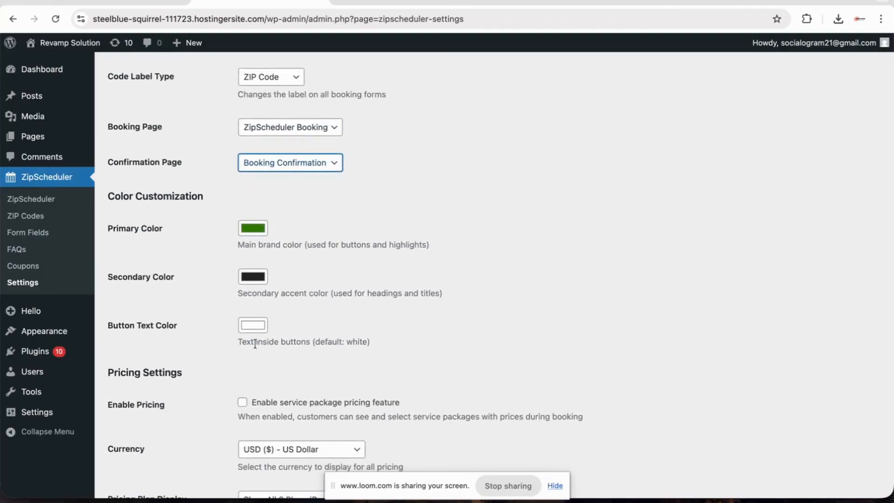
scroll(254, 344, down, 4)
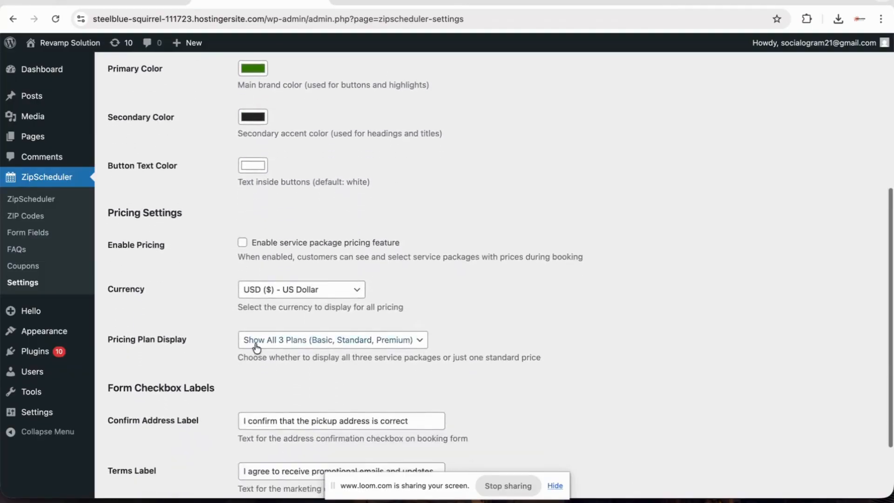
click(241, 246)
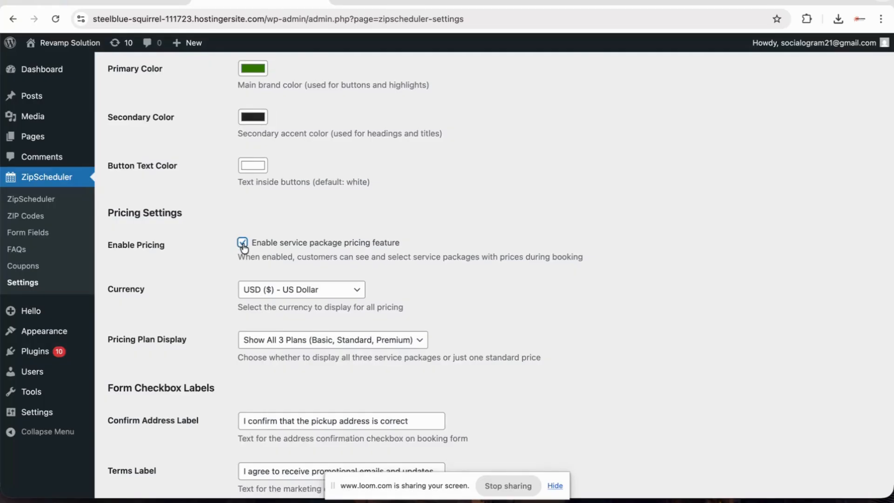
click(298, 292)
click(298, 291)
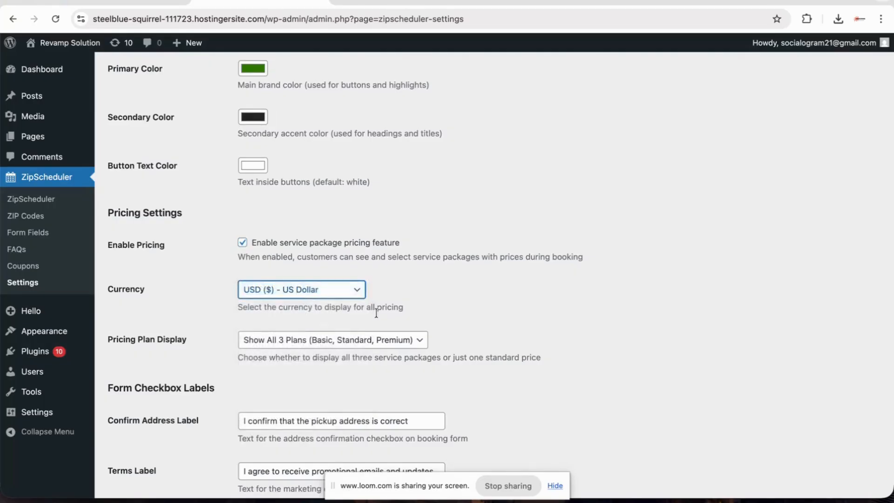
Step: Keep the pricing plan display on all 3 plans (Basic, Standard, Premium) and save the ZipScheduler settings
click(334, 340)
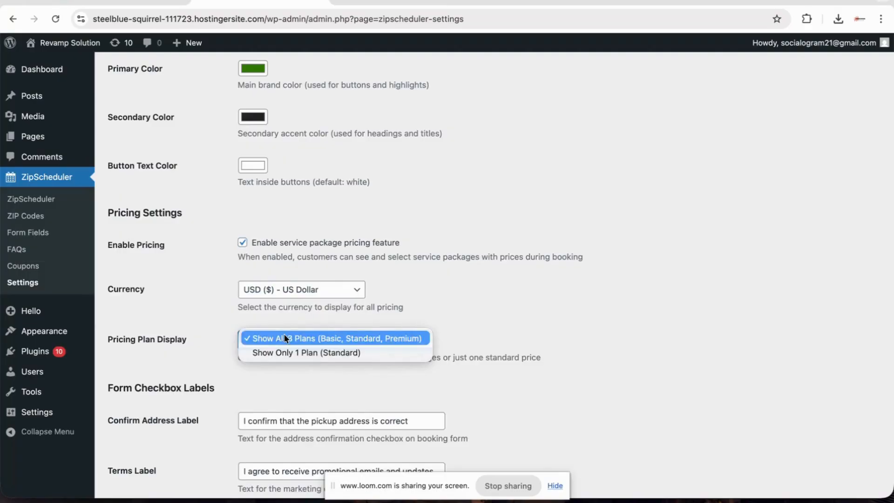
click(227, 329)
scroll(226, 328, down, 3)
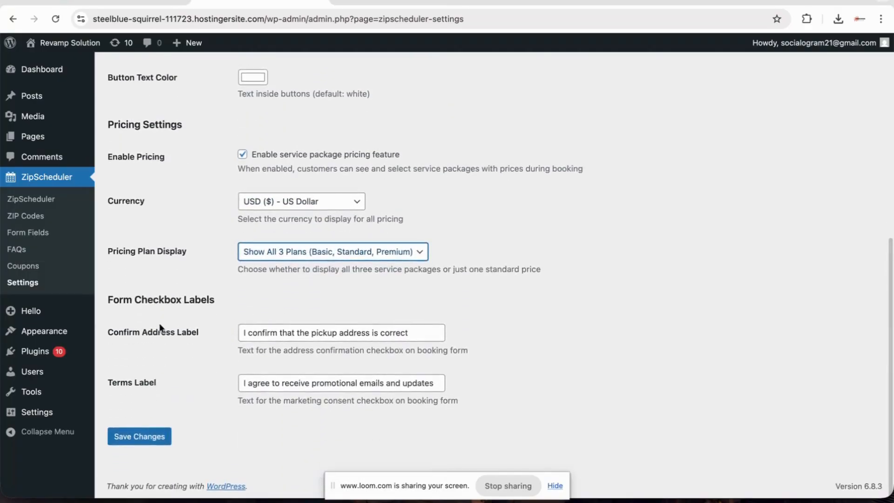
drag(281, 334, 415, 334)
click(154, 437)
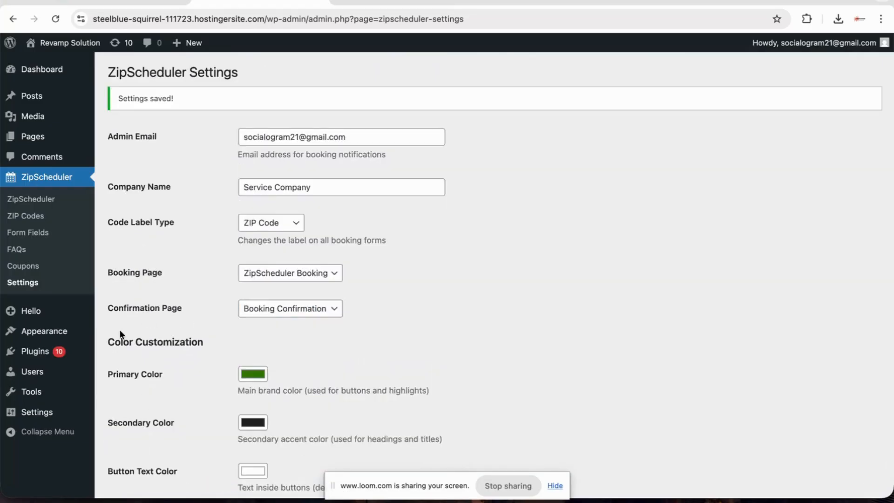
Step: Create a new ZipScheduler coupon with code DEAL10 and a percentage discount value of 10
click(28, 268)
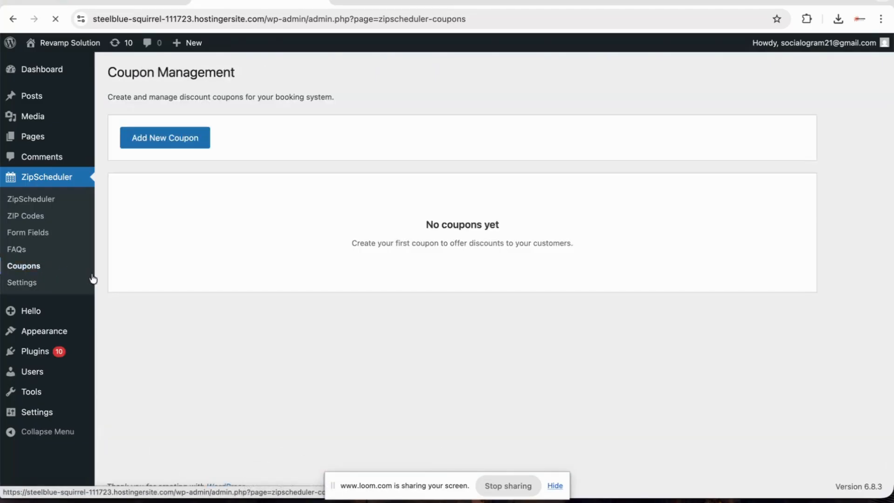
click(175, 138)
click(350, 153)
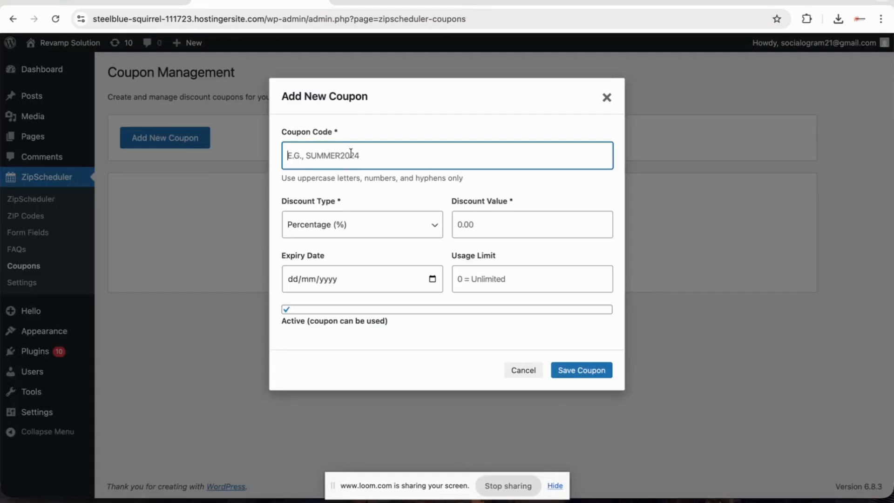
text(DEAL10)
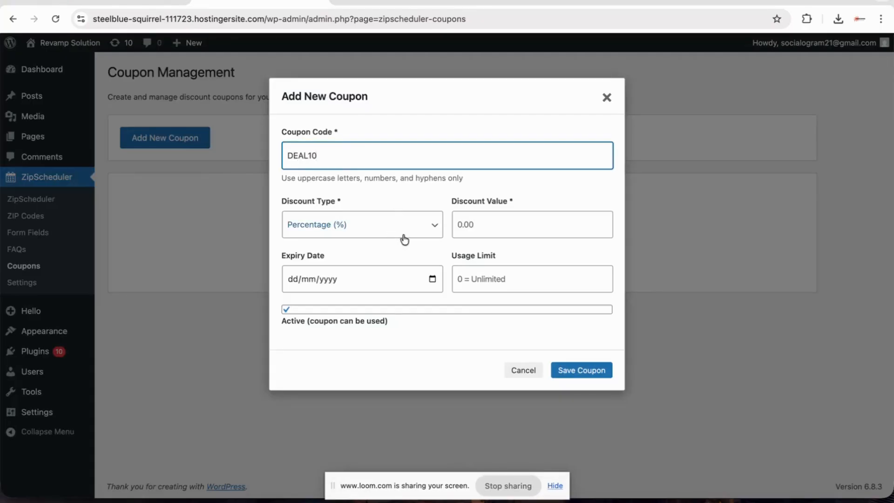
click(374, 219)
click(379, 219)
key(Tab)
text(1)
Step: Set the coupon's expiry date to 31/12/2025 and its usage limit to 0, and save the coupon
click(428, 282)
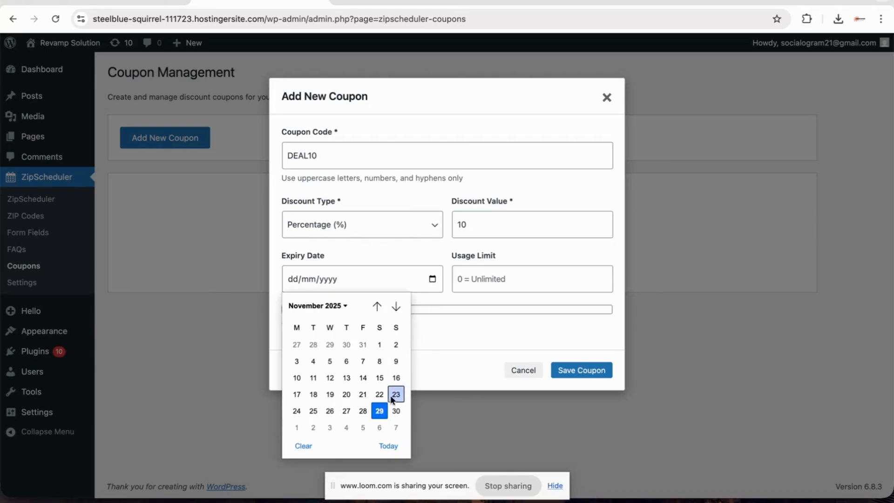
click(396, 306)
click(330, 412)
click(518, 275)
text(0)
click(602, 377)
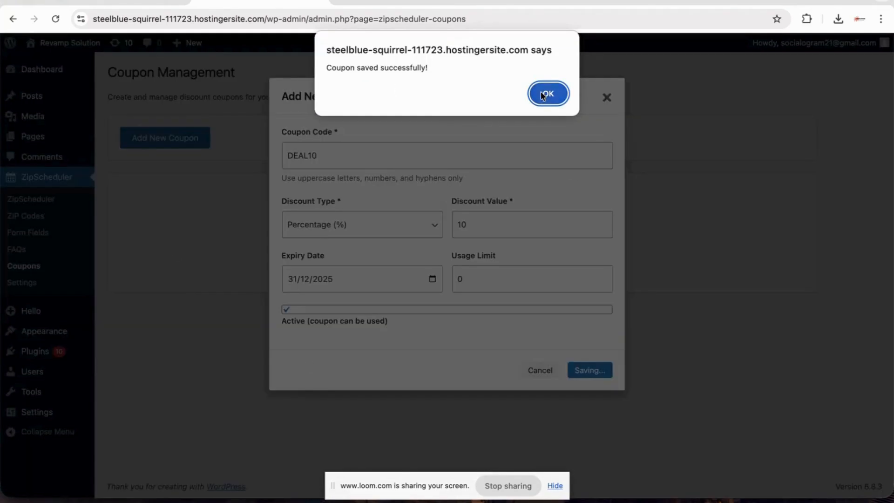
click(545, 94)
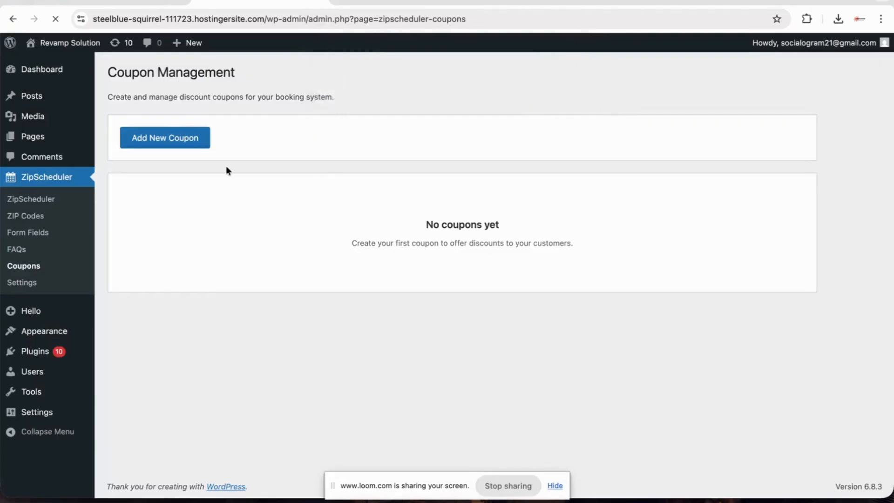
Step: Add and save an enabled ZipScheduler FAQ with the question "What services you provide?" and the answer "Cleaning"
click(28, 251)
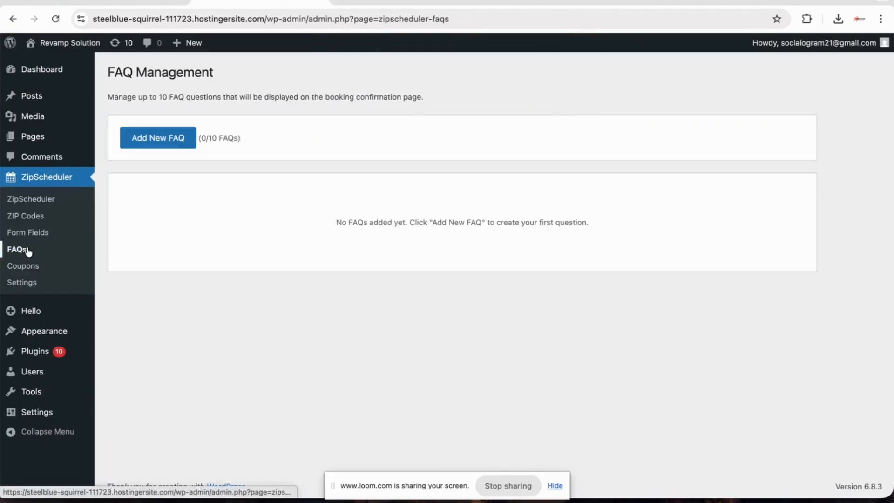
click(156, 143)
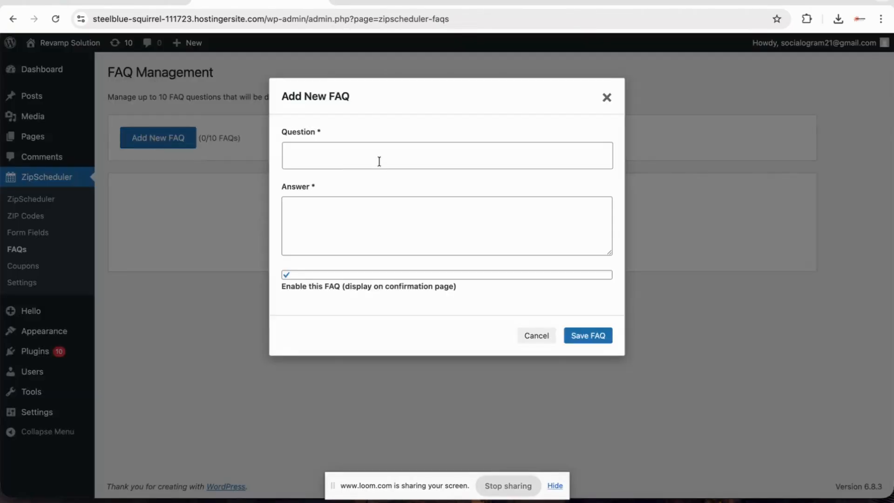
click(355, 155)
click(365, 188)
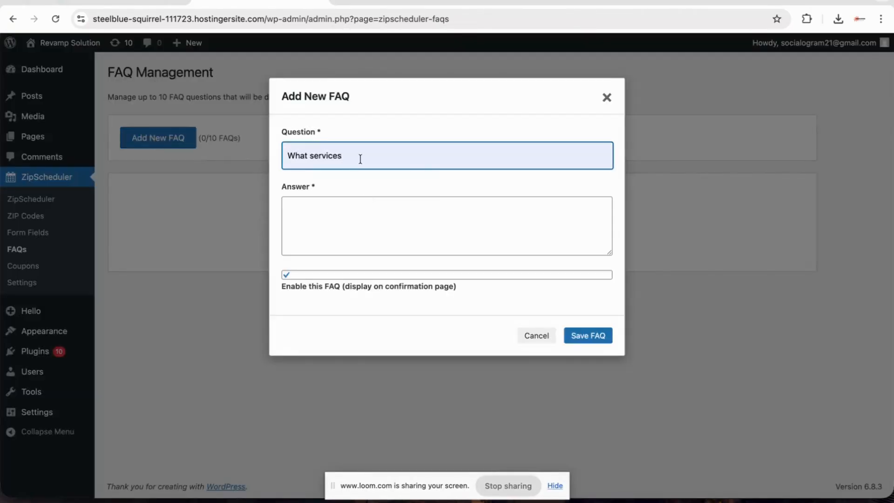
text(you provide?)
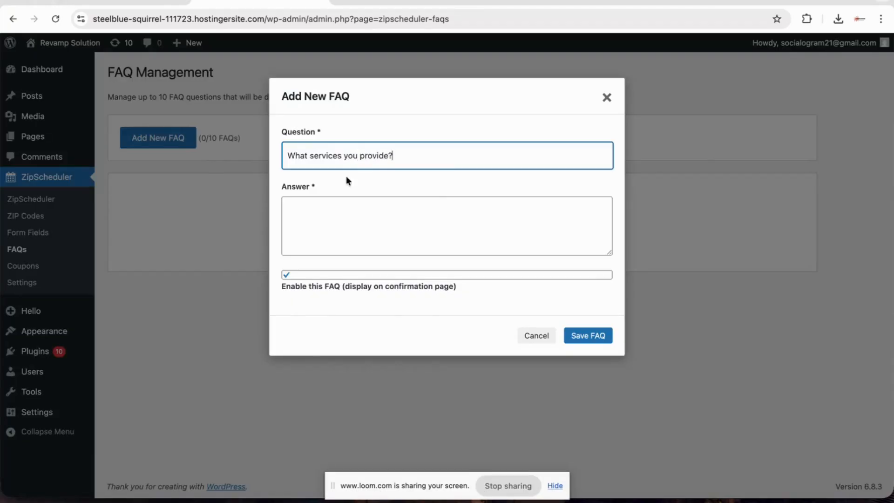
click(323, 203)
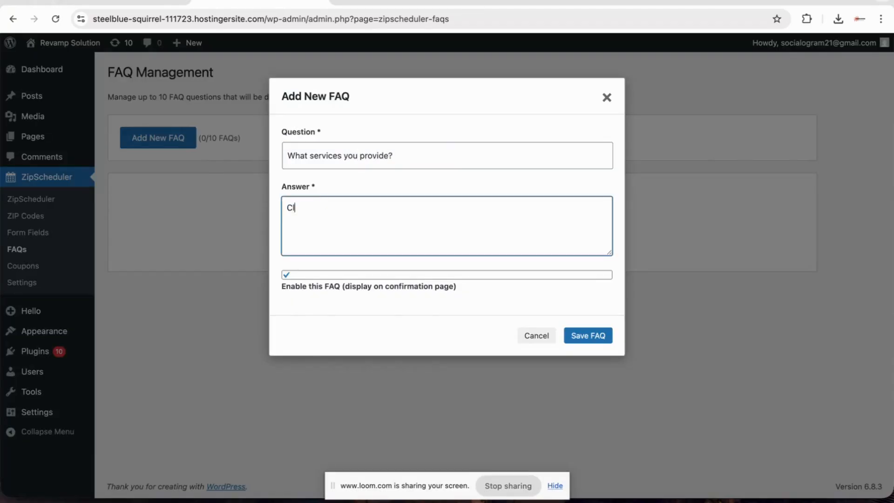
click(595, 336)
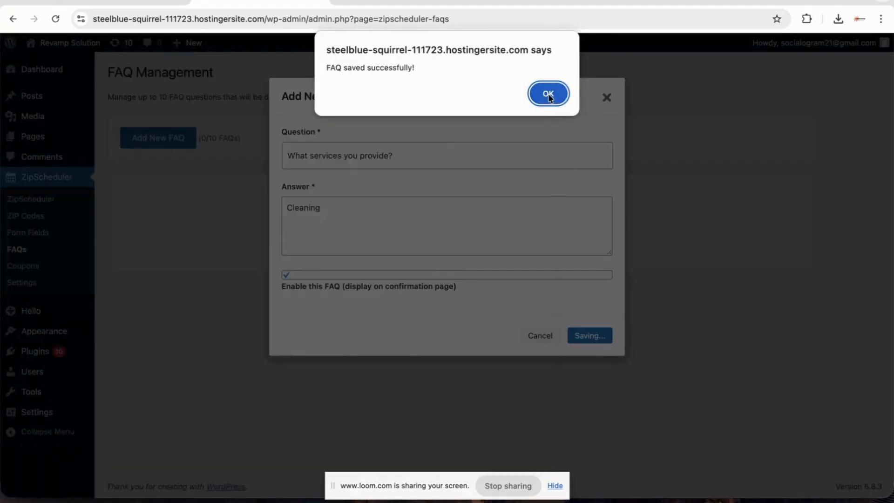
click(549, 94)
Step: Try to add a text input booking form field labelled "Special Instructions" with the key special_instructions
click(55, 234)
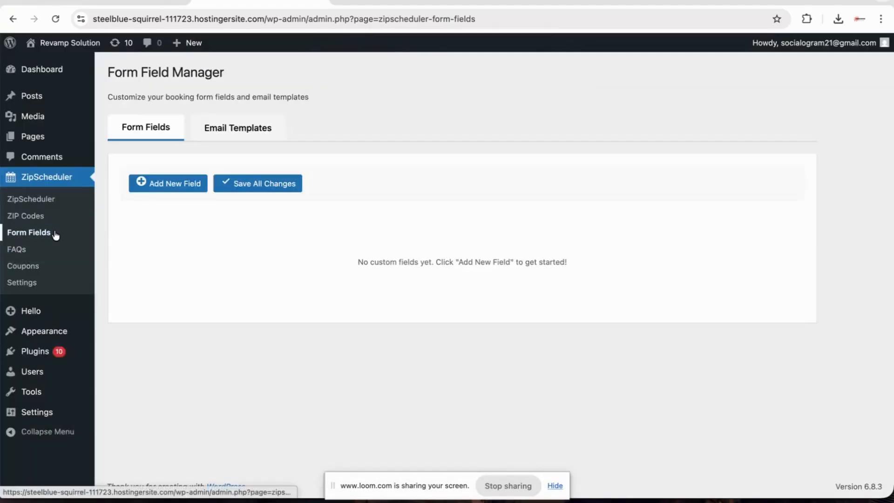
click(172, 183)
click(360, 171)
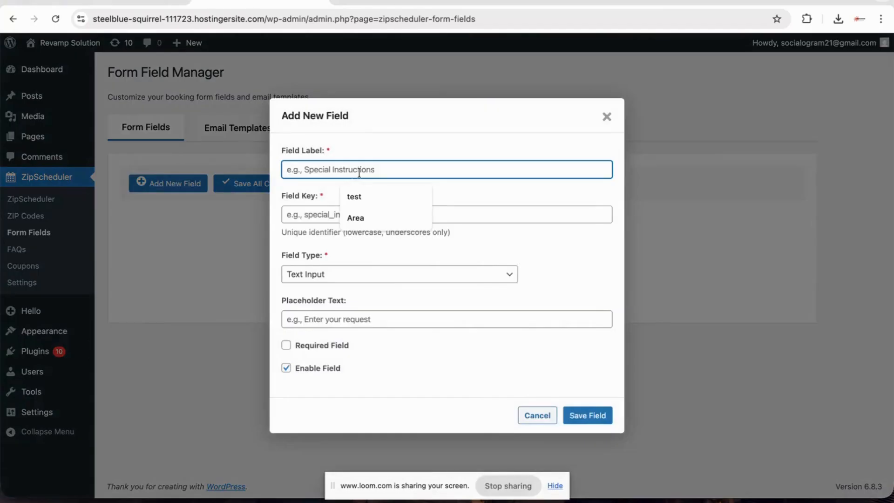
text(Special Instructi)
click(340, 211)
text(special_instructions)
click(583, 407)
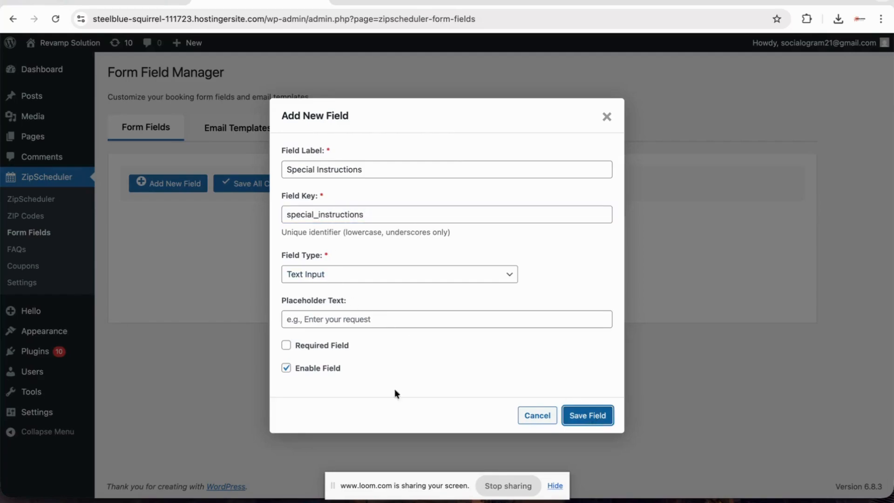
click(537, 95)
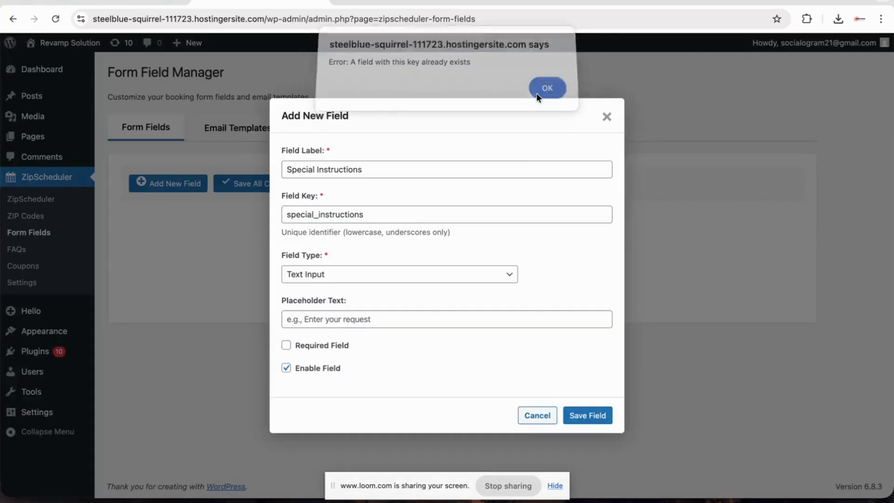
Step: Try to add an enabled text input booking form field labelled "Instructions" with the key instructions
click(369, 171)
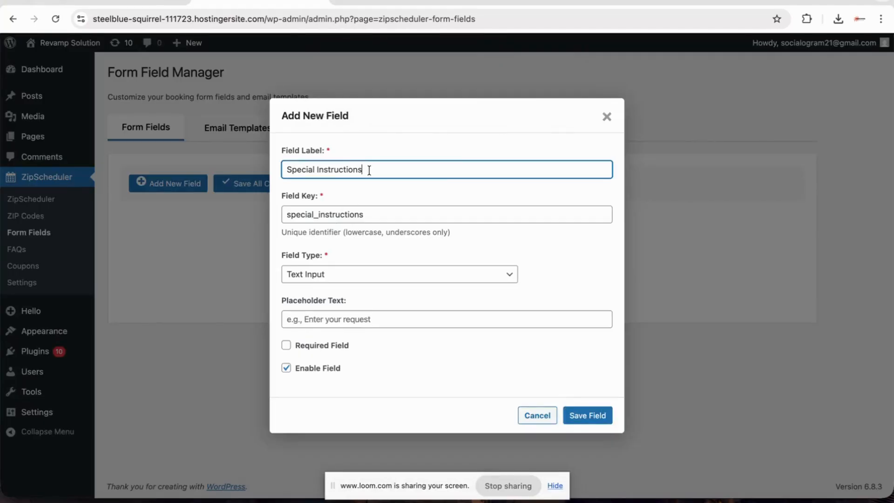
double_click(305, 171)
click(318, 171)
drag(317, 171, 267, 167)
click(184, 183)
click(317, 167)
text(Ins)
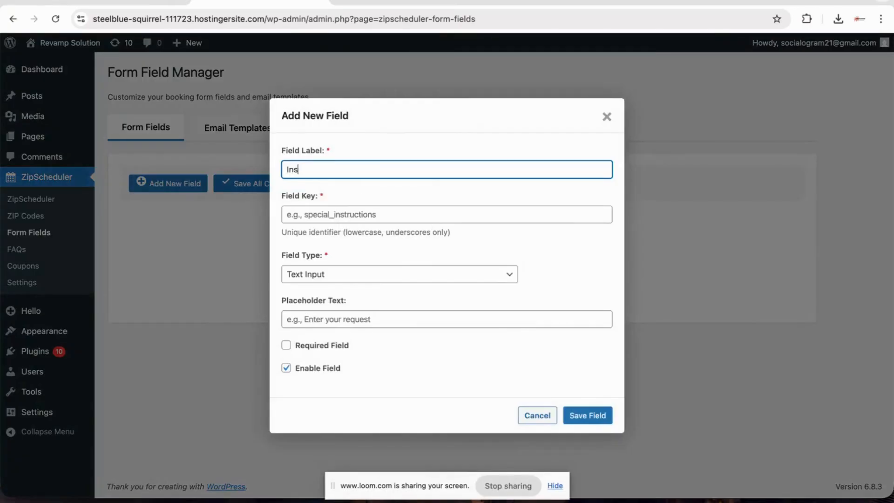
click(317, 215)
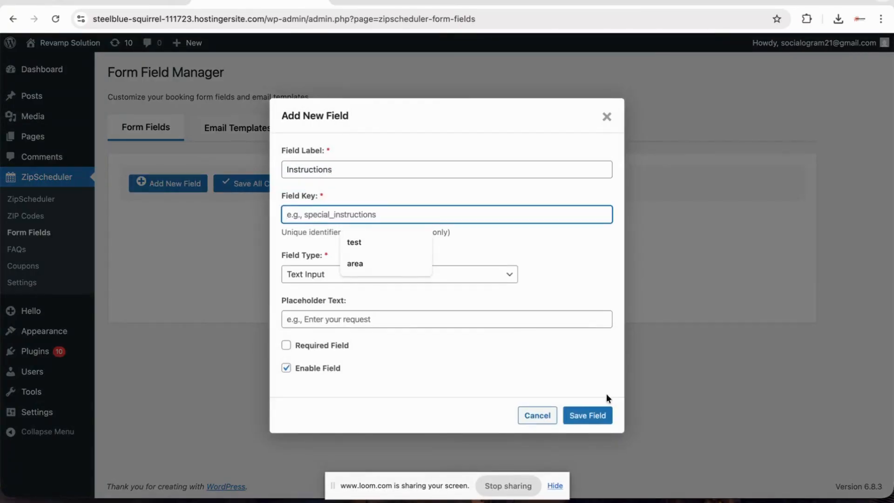
text(instru)
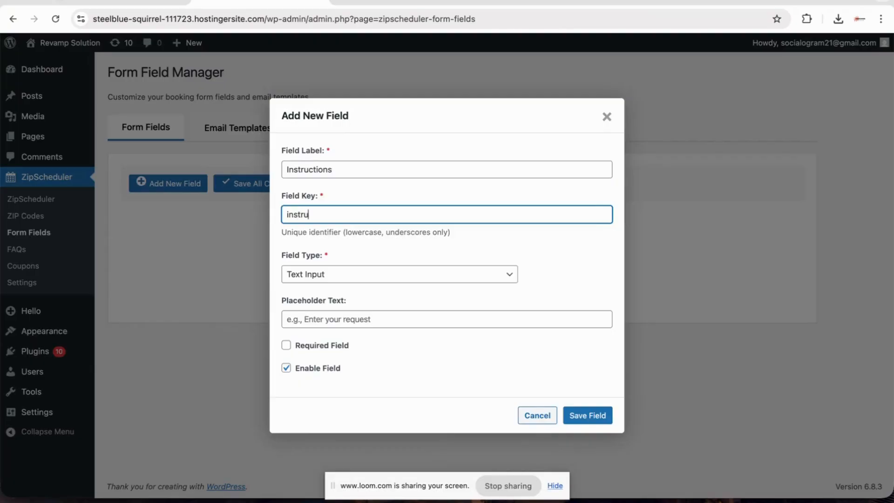
text(ctions)
click(603, 415)
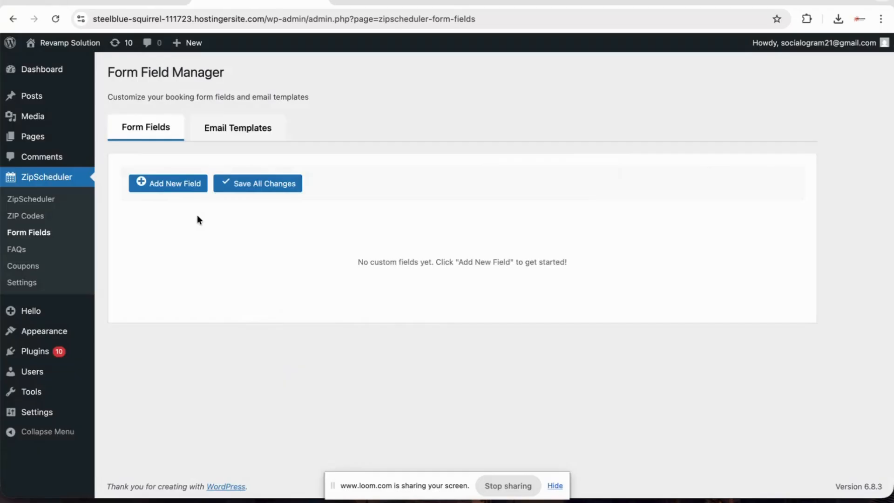
Step: Review the customer and admin email templates, including their subjects, introductions, included fields, footers and placeholders
click(236, 126)
scroll(246, 321, down, 10)
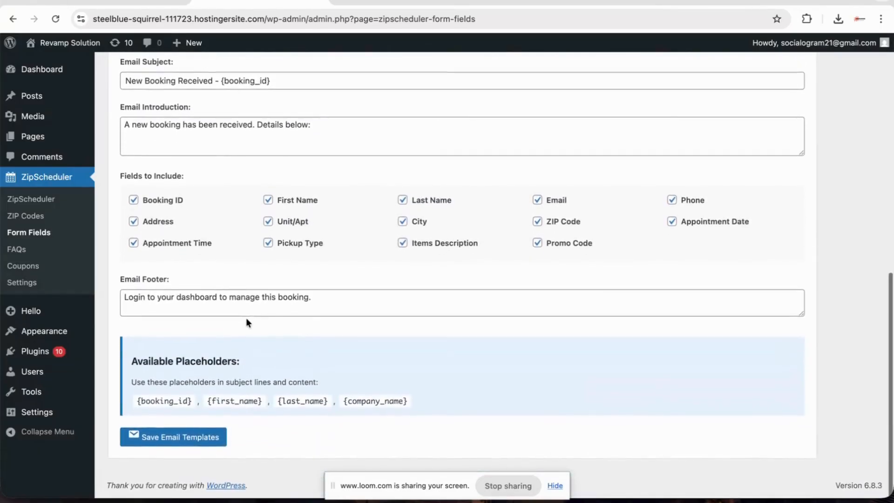
scroll(171, 223, up, 5)
scroll(173, 222, up, 5)
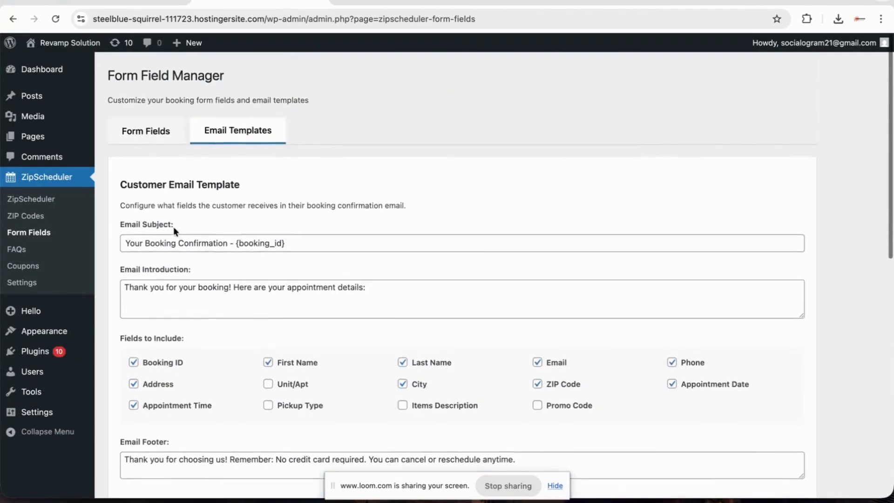
drag(120, 178, 244, 200)
scroll(244, 200, down, 1)
scroll(245, 201, down, 8)
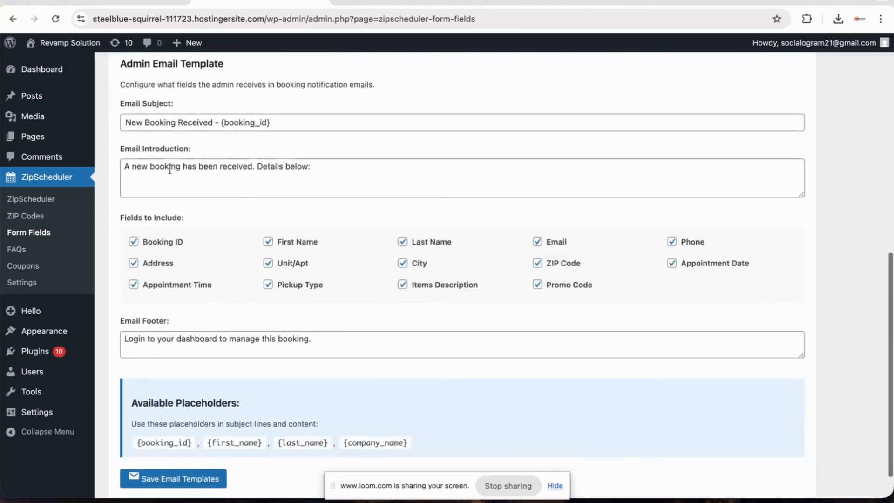
scroll(160, 155, up, 2)
Step: Enter ZIP codes 1000 and 1001 in a new ZipScheduler ZIP code schedule
click(43, 217)
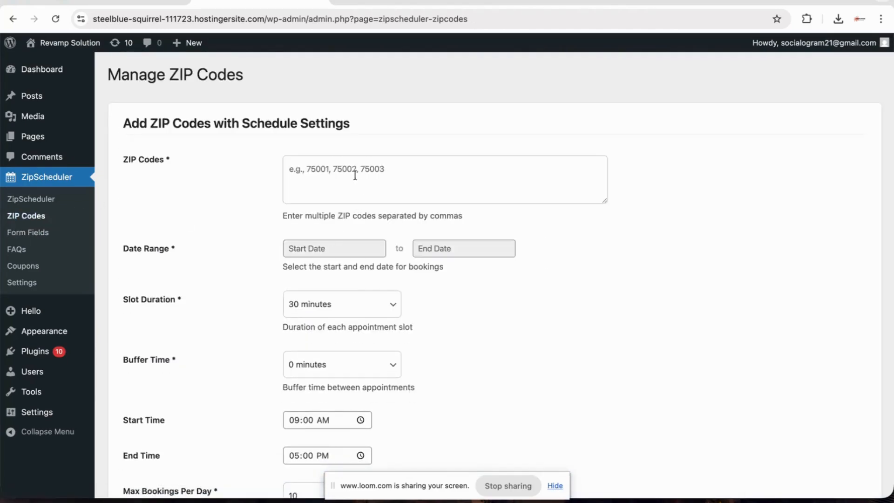
click(333, 171)
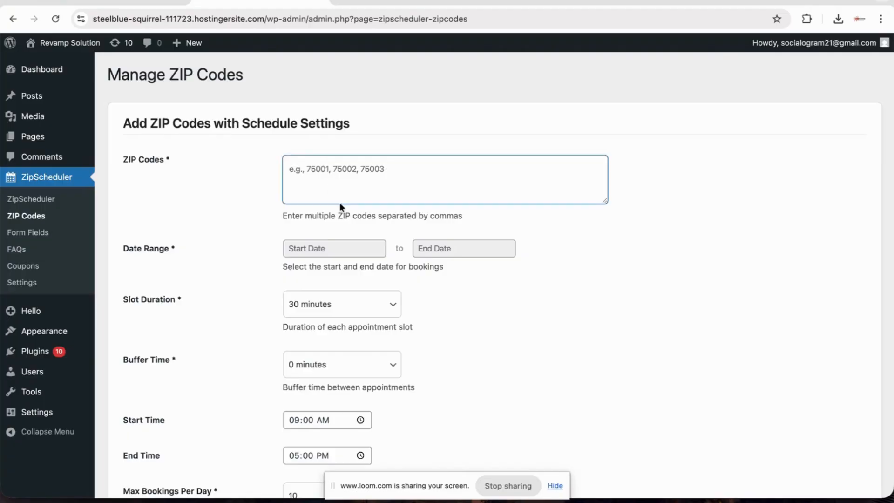
text(1000, 1001)
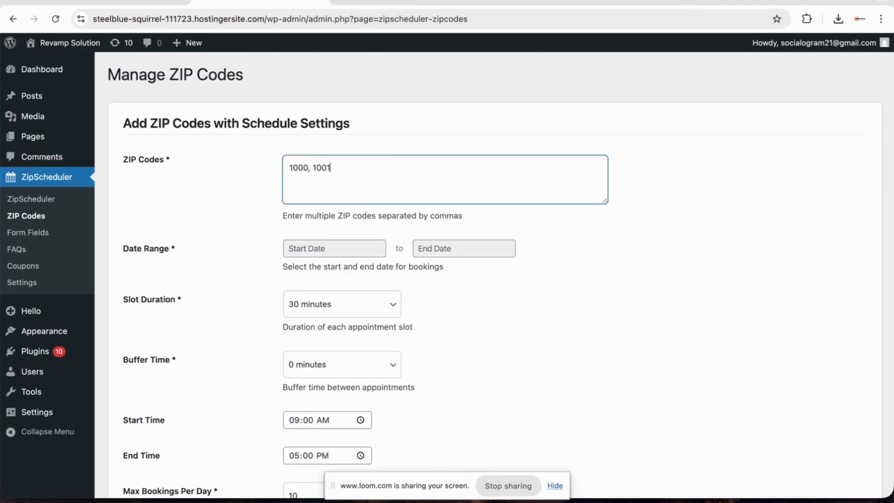
Step: Set the ZIP code schedule's booking date range from December 1, 2025 to December 31, 2027
click(311, 247)
click(454, 271)
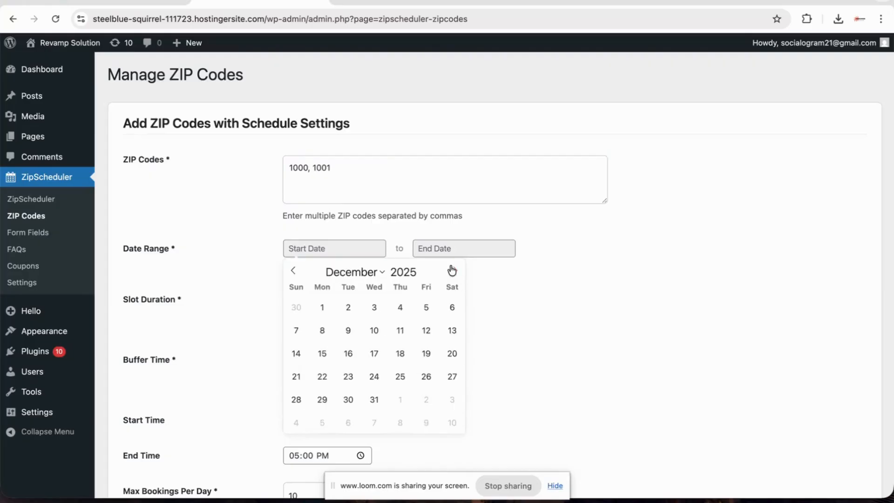
click(321, 307)
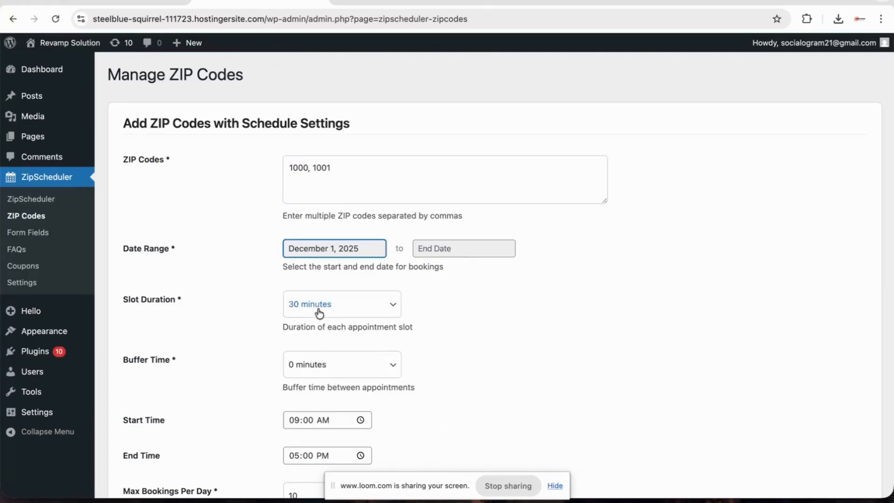
click(433, 249)
click(554, 267)
click(554, 267)
click(556, 400)
Step: Set the schedule's slot duration to 45 minutes and its buffer time to 15 minutes
click(360, 307)
click(360, 309)
click(342, 364)
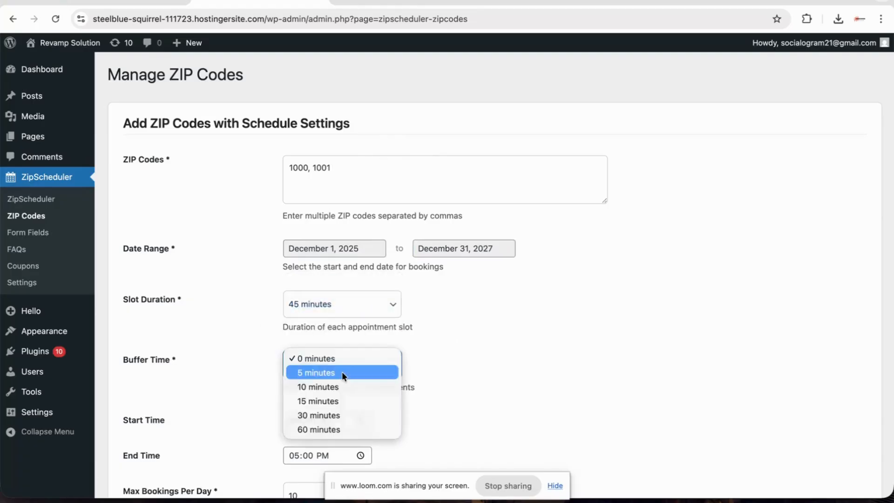
click(332, 396)
Step: Review the daily and per-slot booking limits and mark Sunday as a day off for the ZIP code schedule
scroll(332, 396, down, 5)
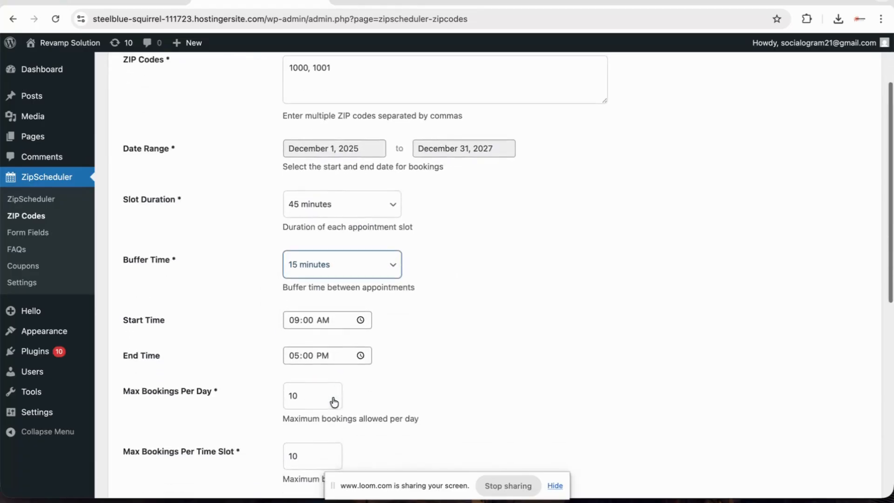
scroll(356, 324, down, 2)
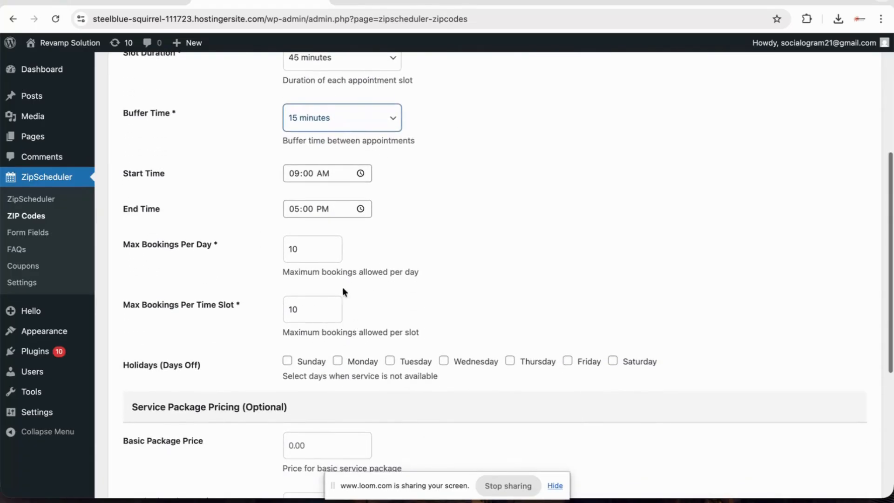
drag(114, 243, 215, 245)
click(239, 243)
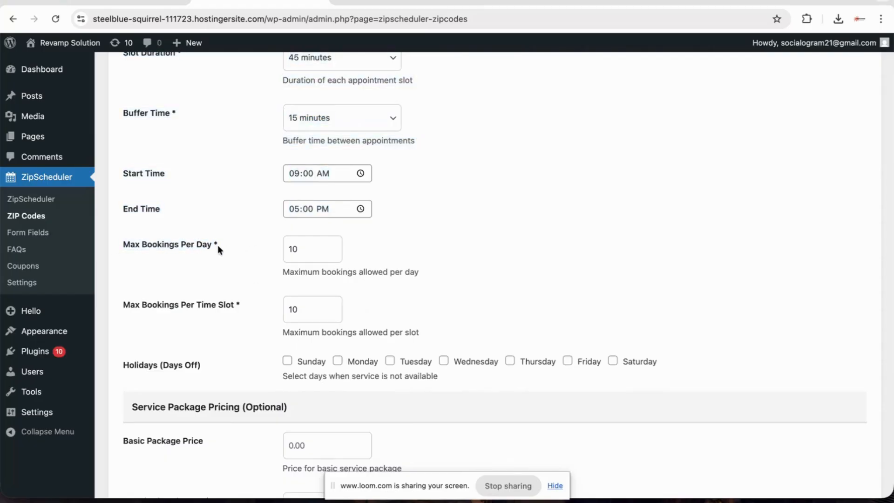
drag(112, 308, 232, 305)
click(248, 324)
scroll(317, 287, down, 3)
click(287, 275)
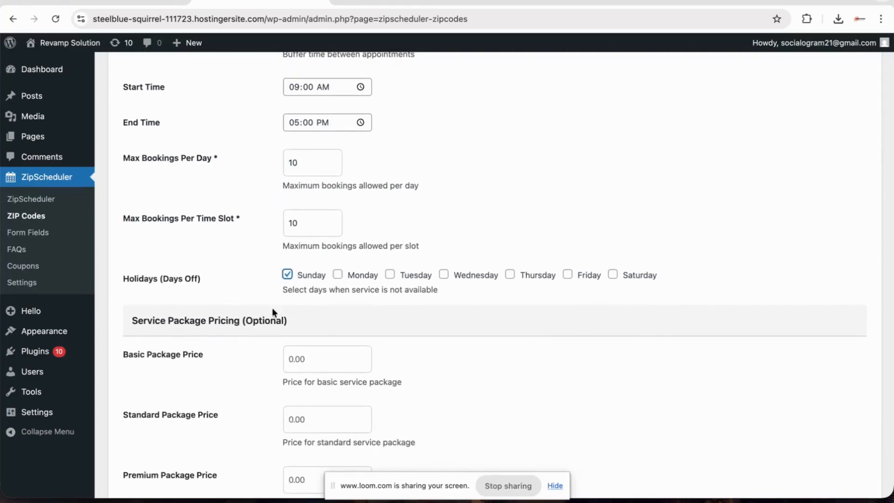
Step: Set the Basic, Standard and Premium package prices to 100, 200 and 400, and add the ZIP codes
scroll(272, 317, down, 4)
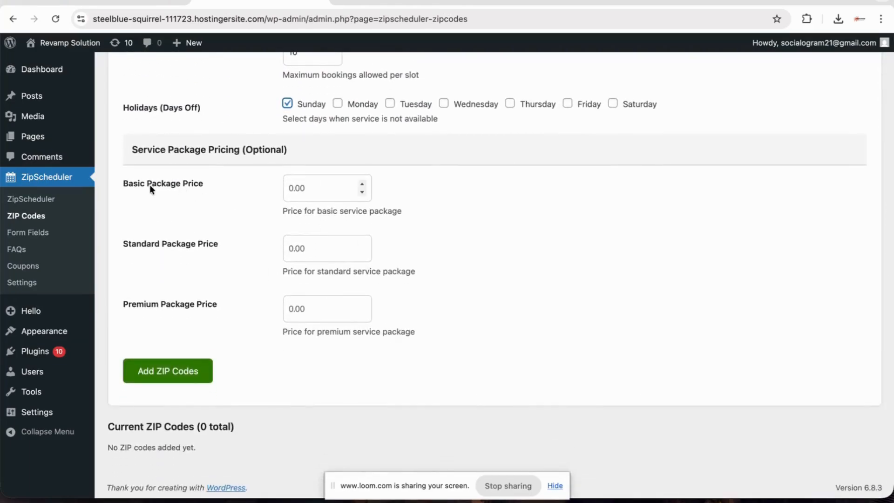
click(304, 194)
text(100)
click(310, 242)
text(200)
click(314, 300)
text(400)
click(190, 375)
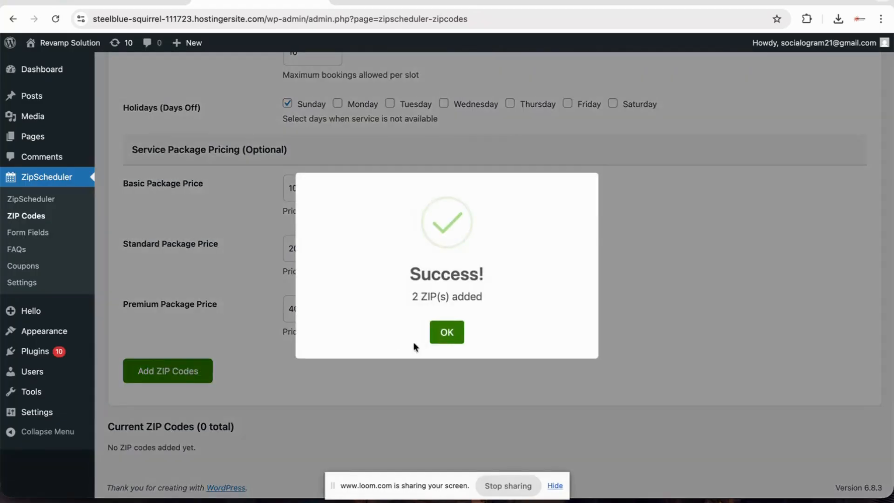
click(448, 328)
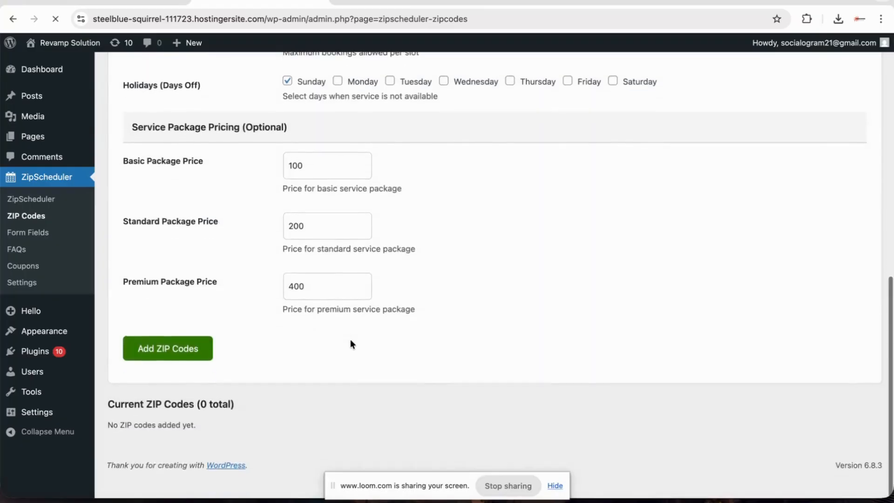
Step: Inspect the editable schedule settings of ZIP code 1000 in the current ZIP codes list, and close them
scroll(240, 328, down, 4)
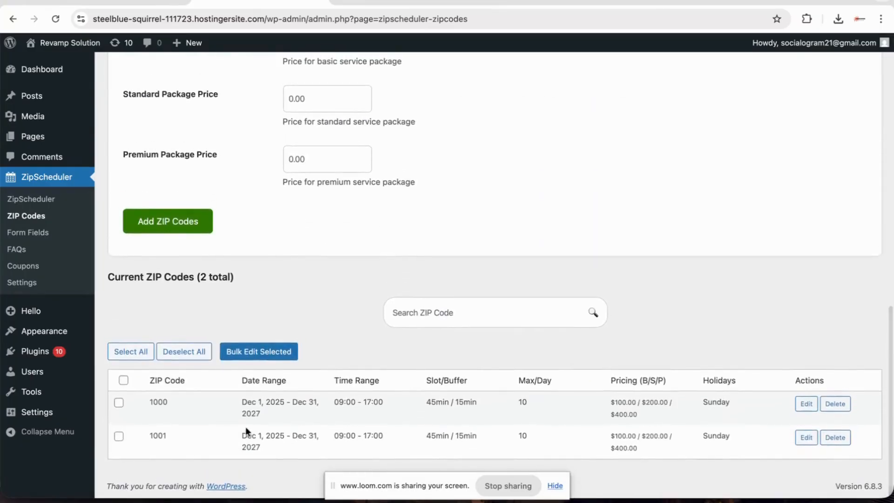
click(807, 404)
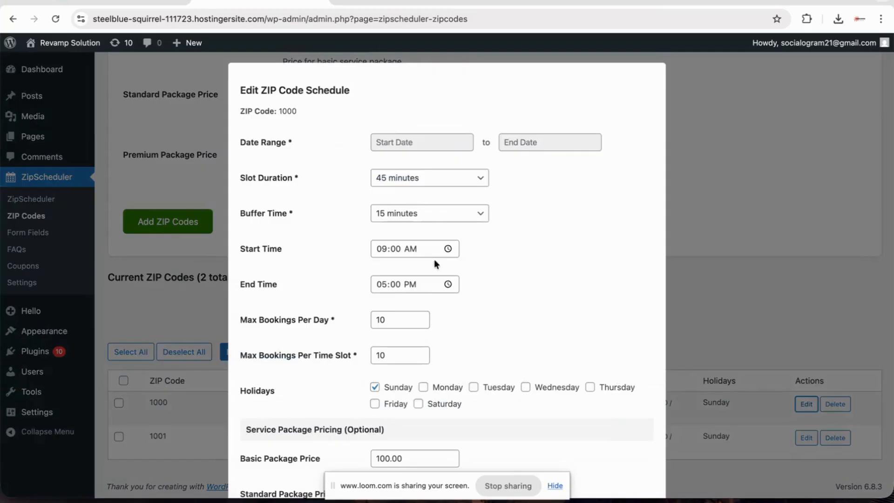
scroll(419, 280, down, 2)
click(318, 475)
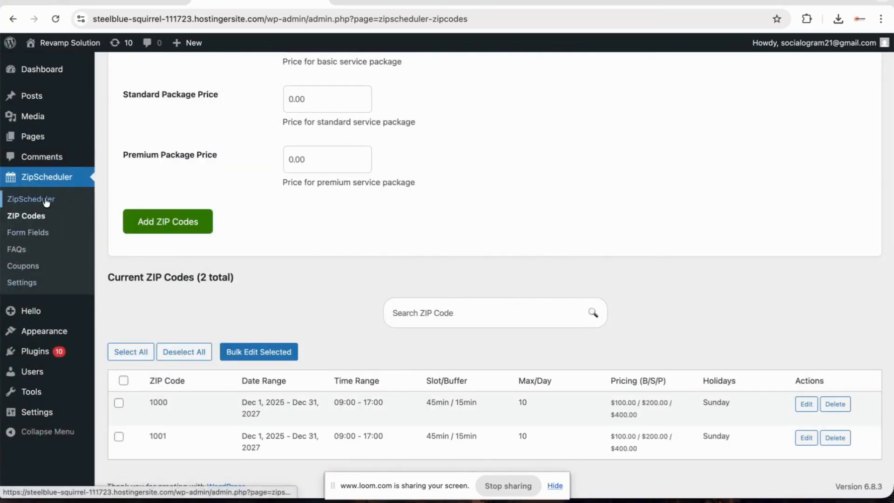
Step: Create a new WordPress page titled "Booking"
mouse_move(61, 138)
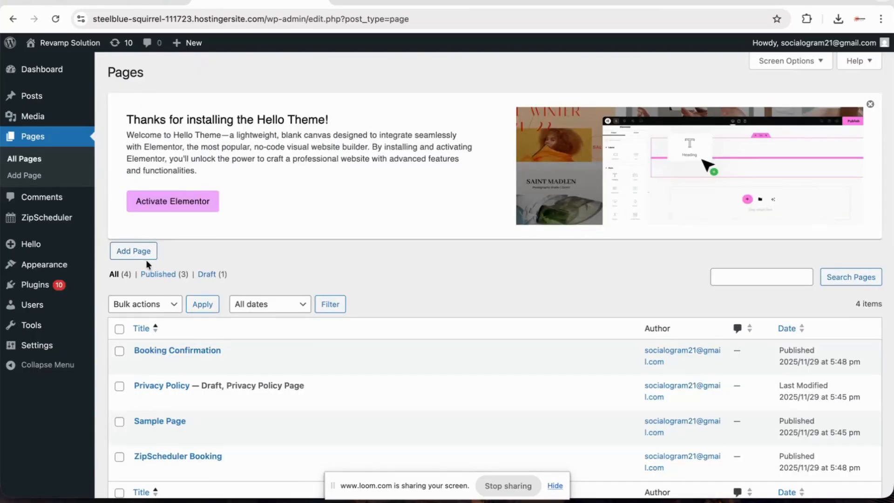
click(143, 258)
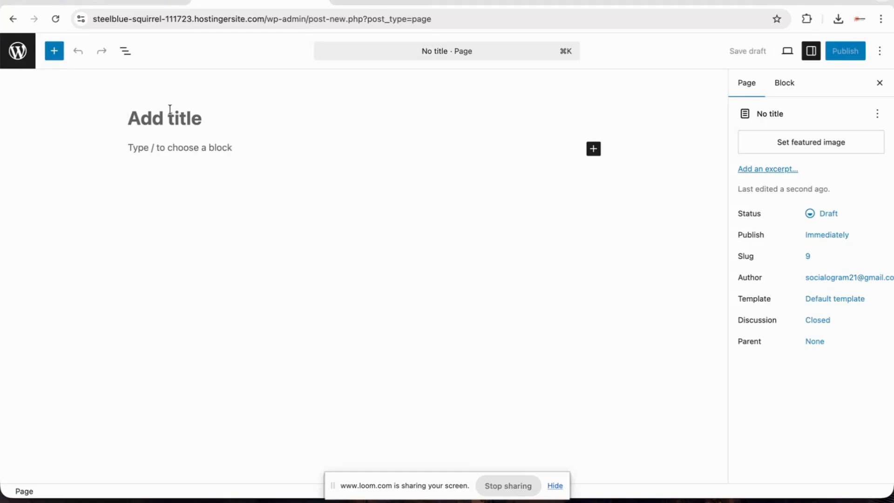
text(Z)
key(BackSpace)
text(Booking)
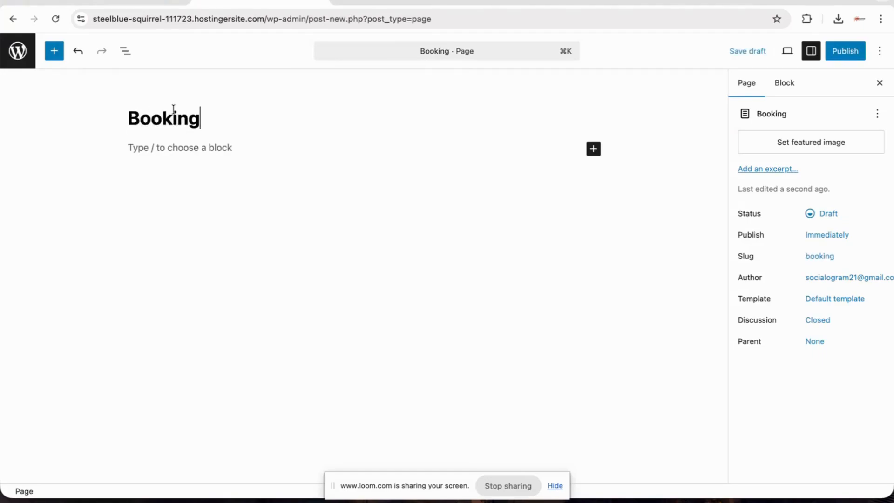
Step: Insert a Shortcode block containing [zipscheduler_form] into the Booking page and publish the page
click(593, 148)
text(shor)
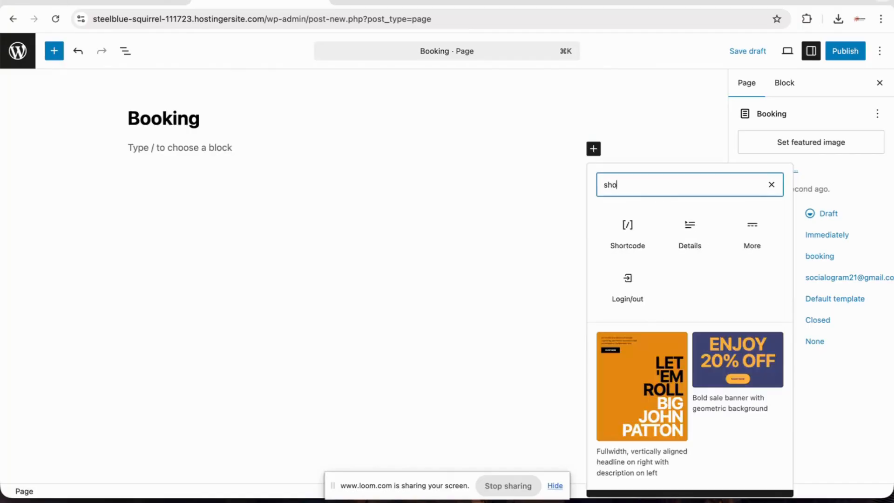
click(634, 232)
text([zipscheduler_form])
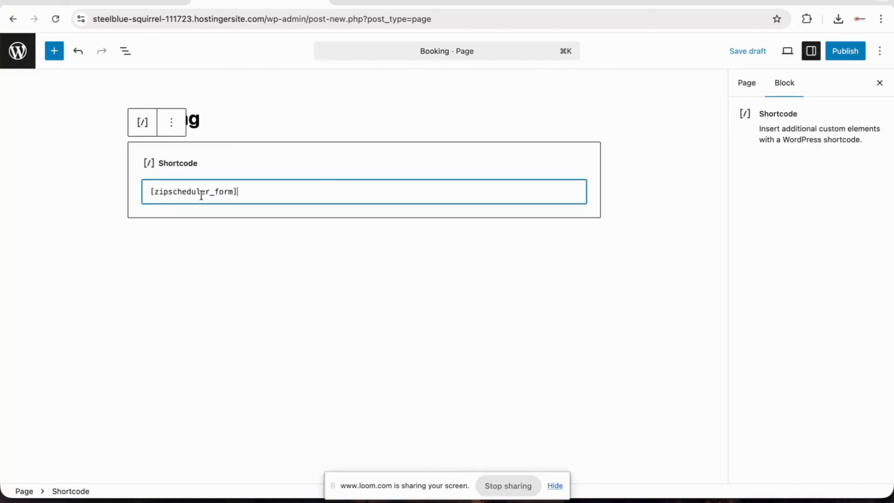
click(845, 52)
click(845, 52)
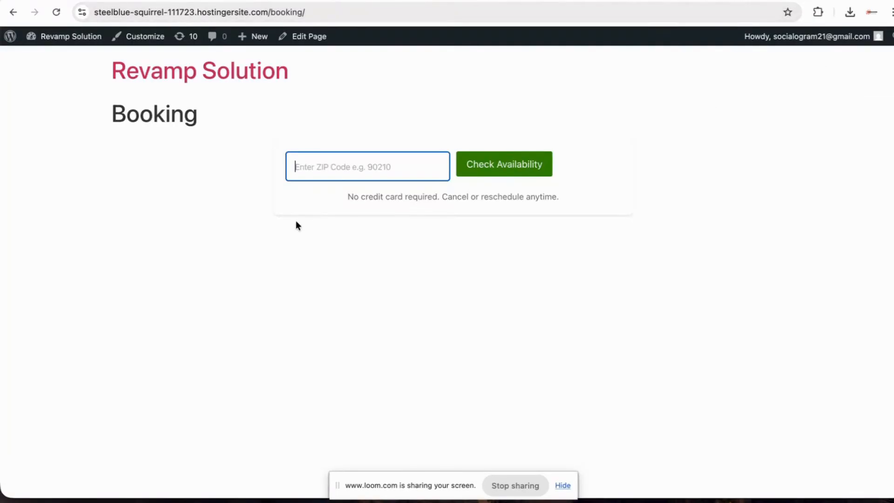
Step: Check service availability for ZIP code 4509 on the published Booking page and dismiss the result
click(301, 167)
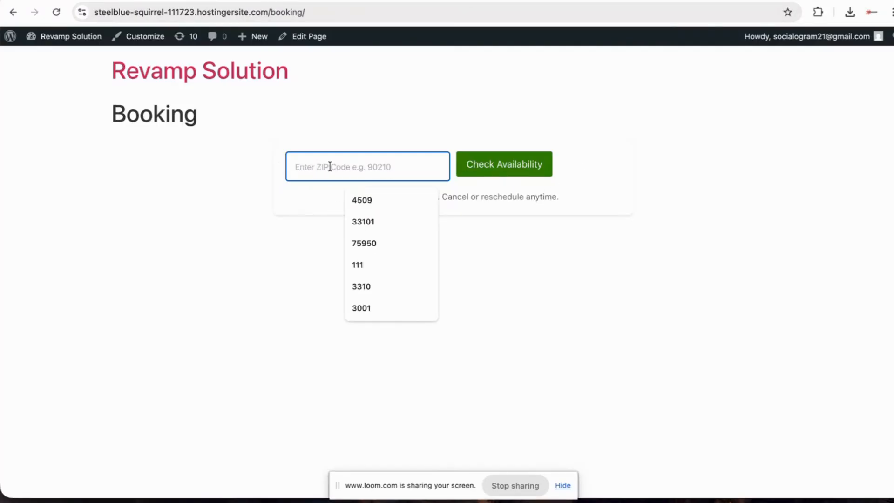
key(Return)
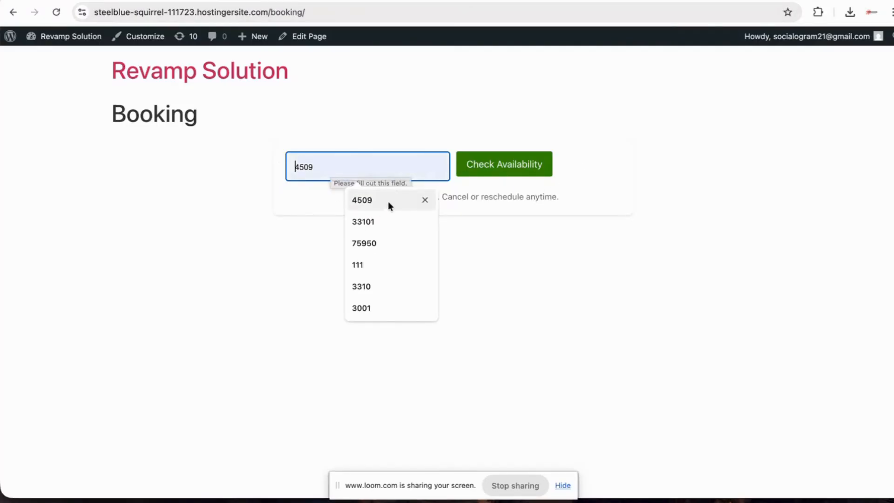
click(362, 204)
click(511, 174)
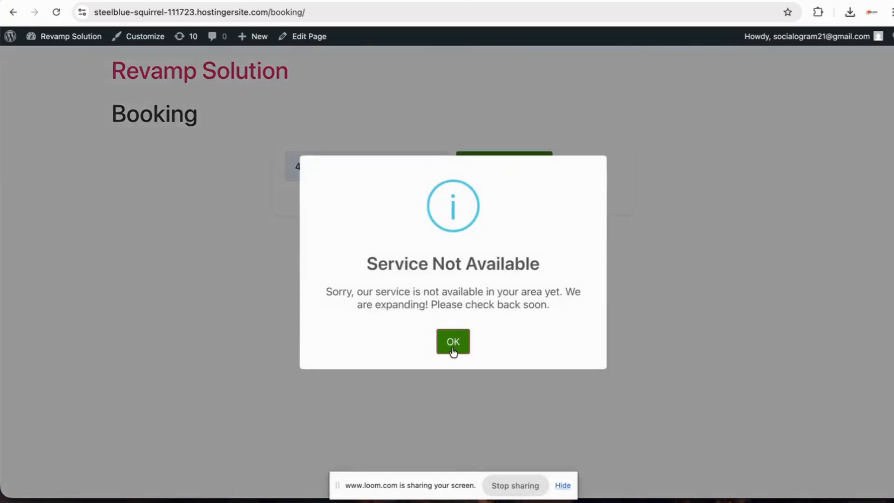
click(453, 345)
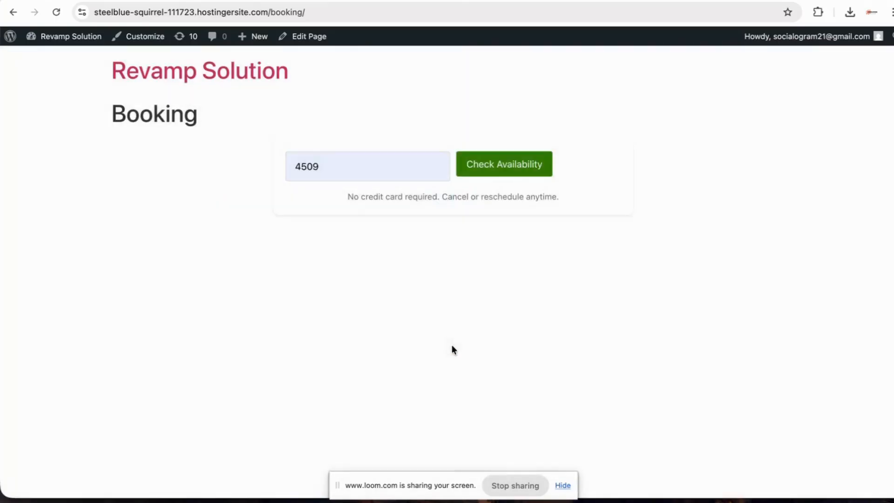
Step: Check service availability for ZIP code 1000 on the Booking page
double_click(322, 167)
text(1000)
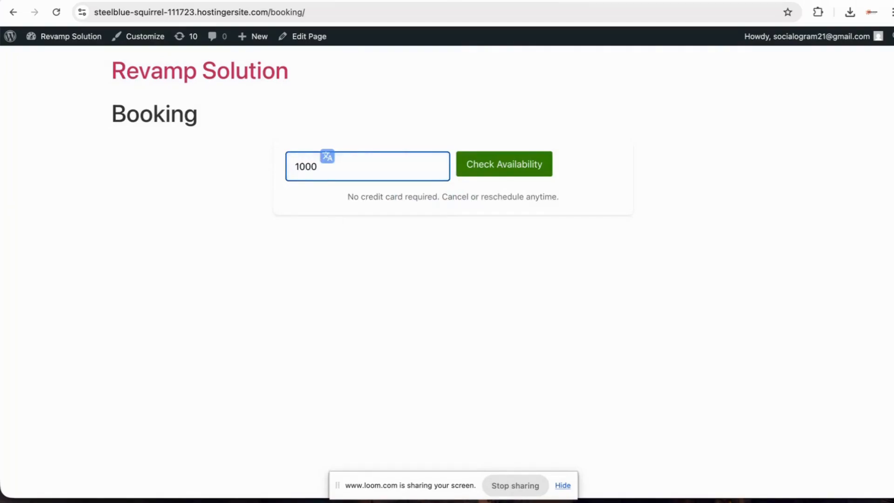
click(486, 172)
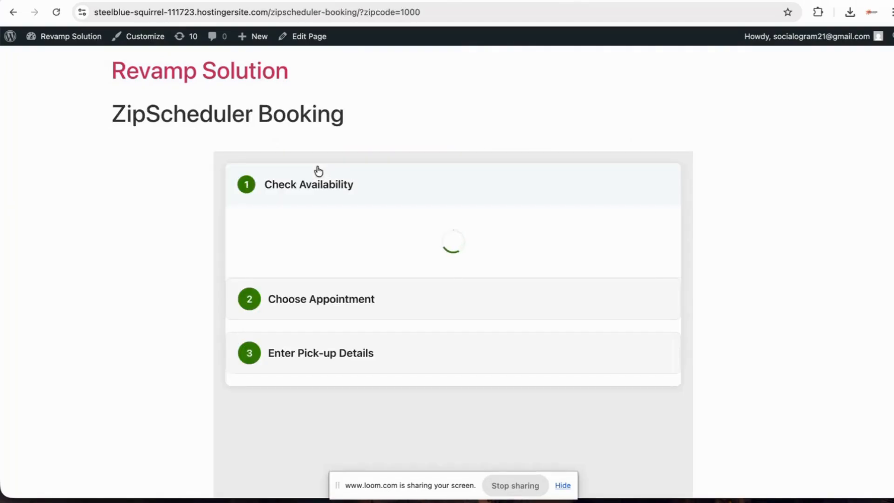
Step: Choose an appointment on 2025-12-16 in the 10:00 AM - 10:45 AM slot and confirm it
scroll(408, 249, down, 3)
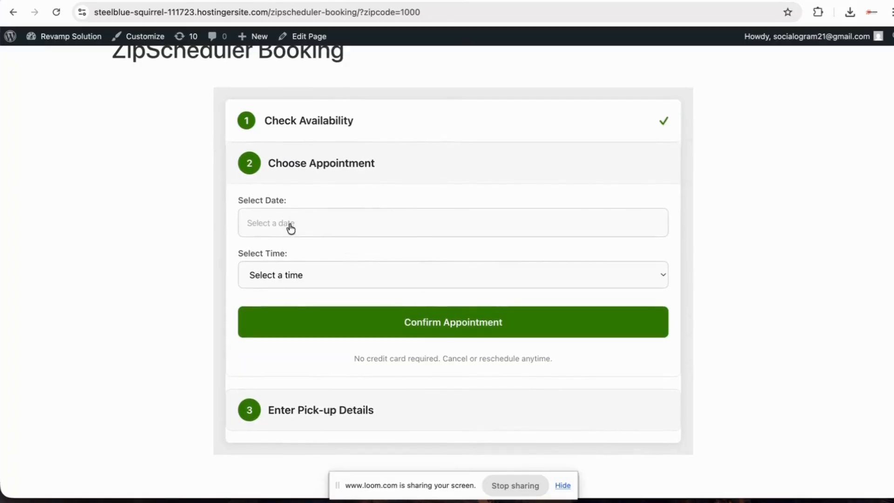
click(285, 227)
click(411, 251)
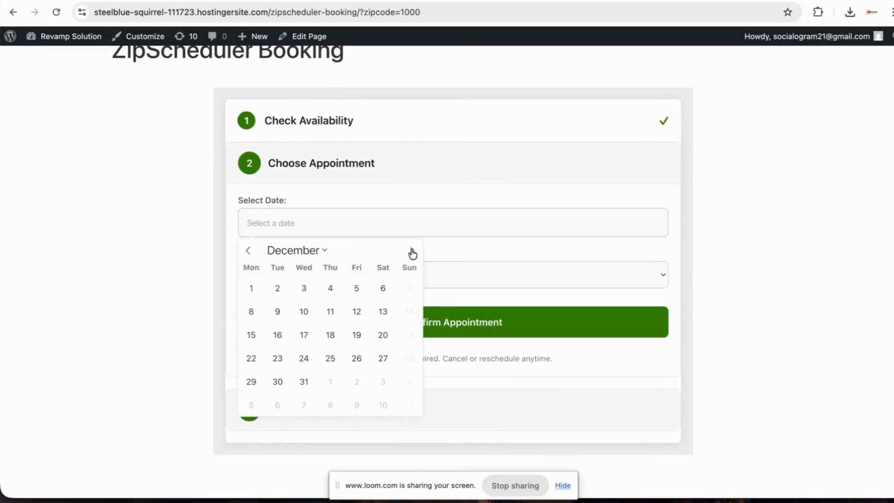
click(278, 335)
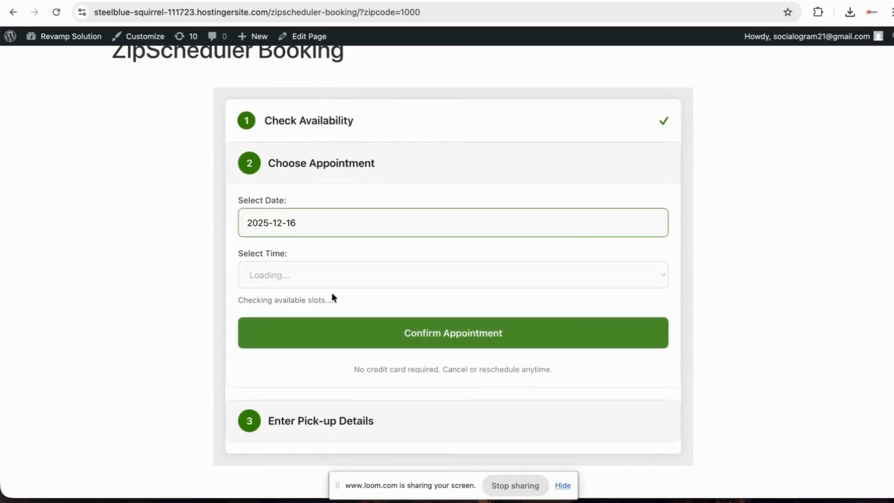
click(326, 278)
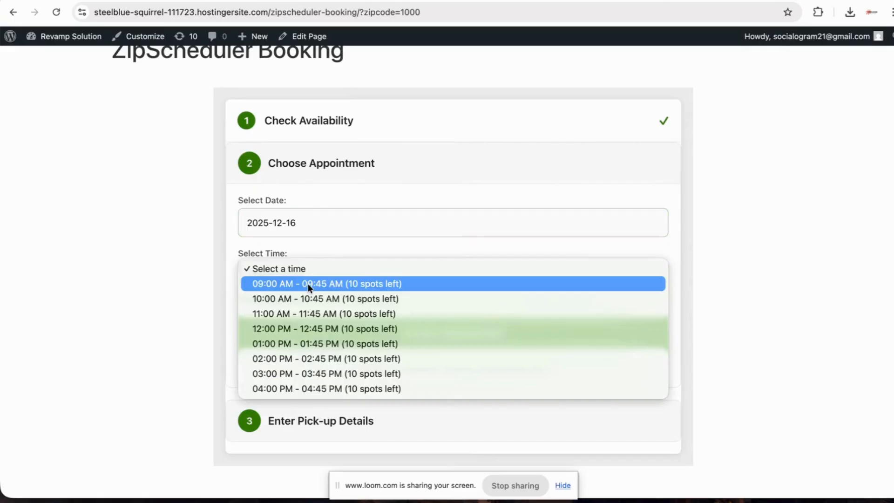
click(295, 298)
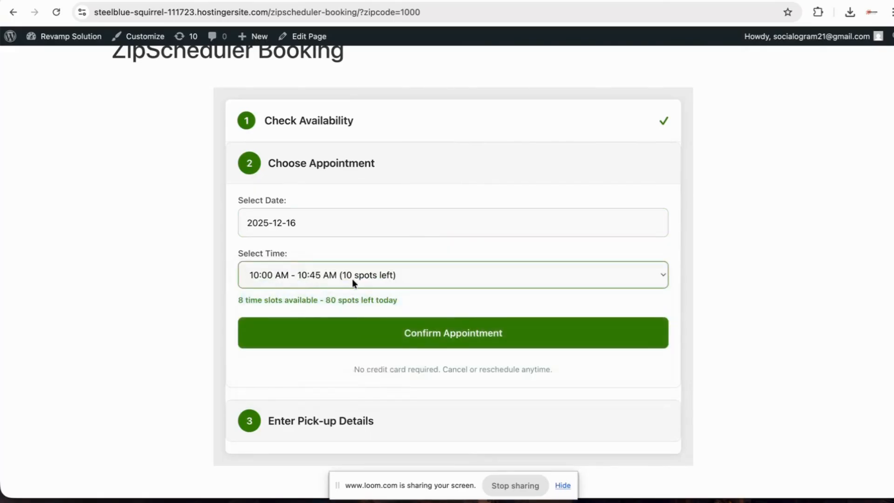
click(418, 333)
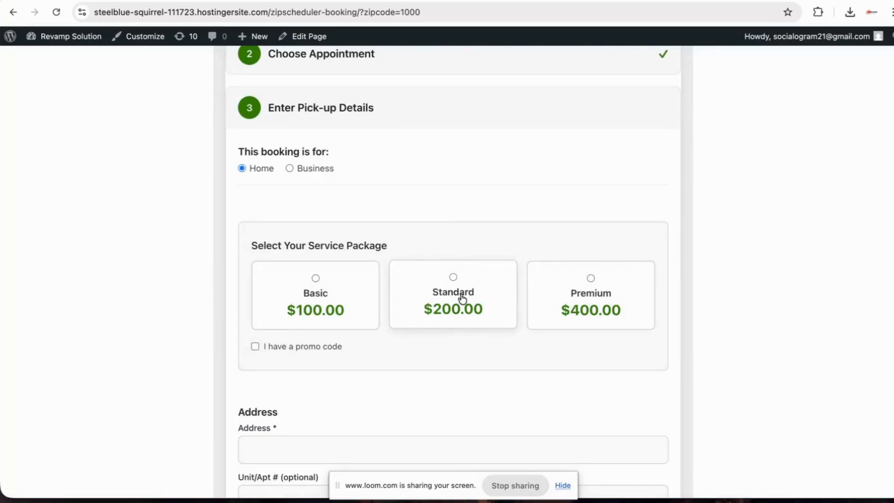
Step: Select the Standard service package and apply the promo code DEAL10 to it
click(463, 299)
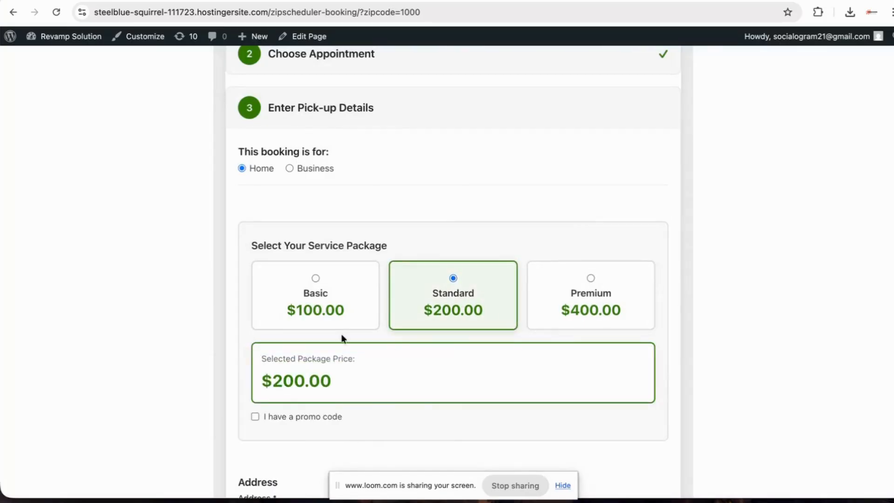
scroll(347, 339, down, 2)
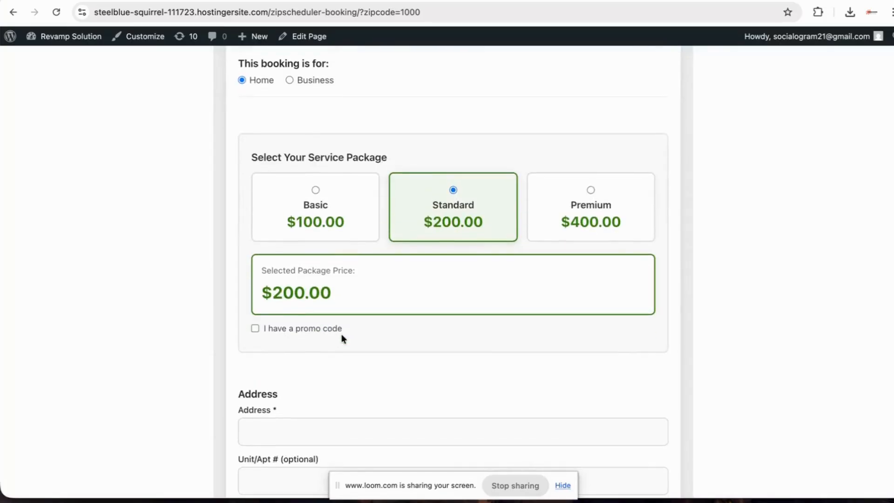
click(256, 326)
click(312, 362)
text(DEAL10)
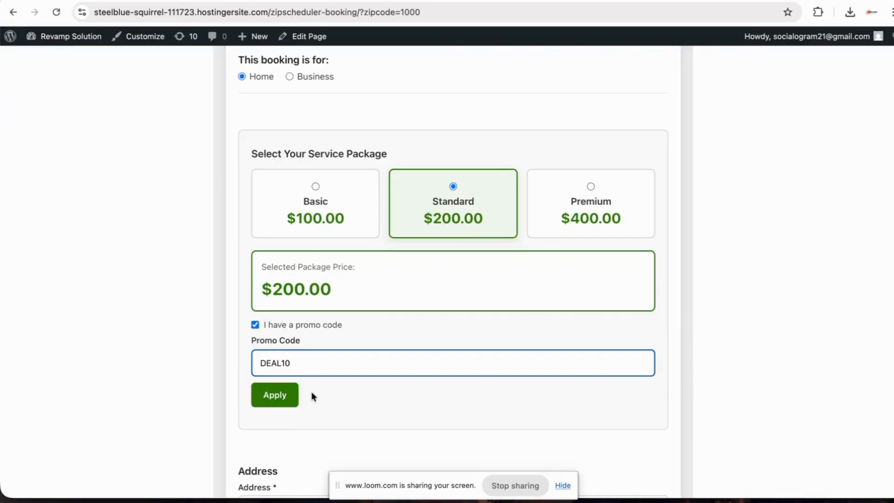
click(278, 402)
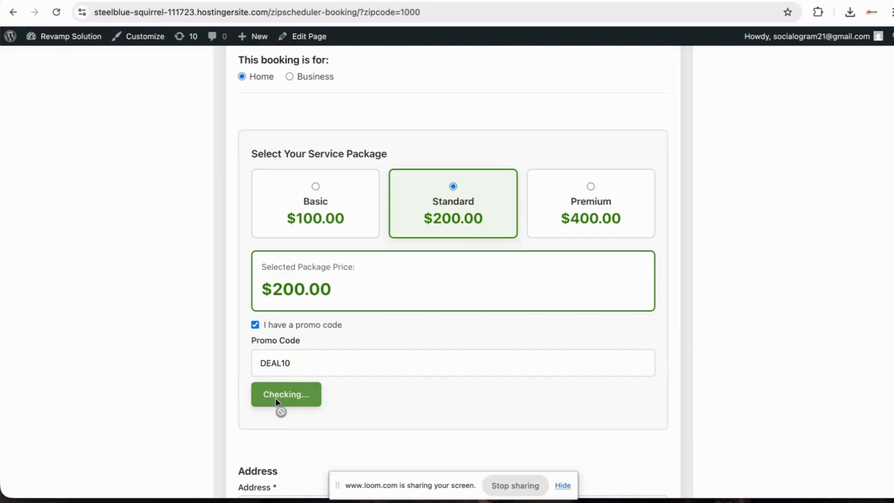
Step: Fill in the street address and city in the pick-up details, leaving the unit number empty
scroll(278, 402, down, 3)
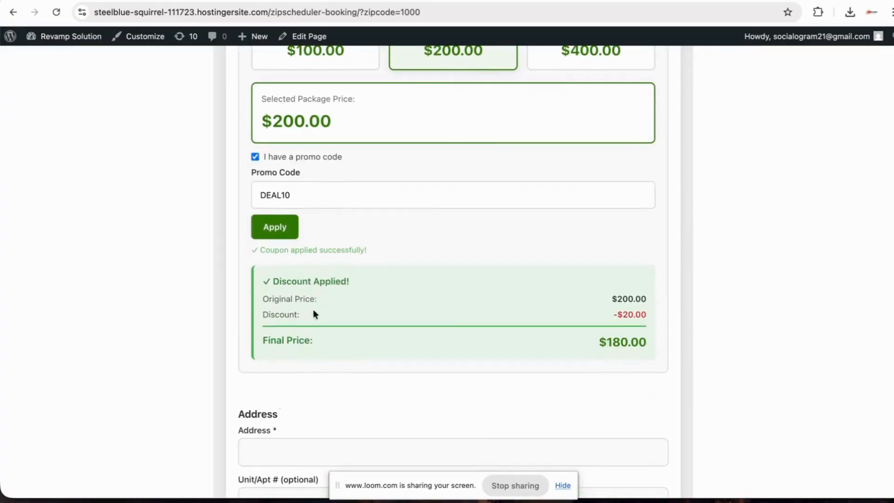
scroll(311, 313, down, 4)
click(279, 262)
text(k)
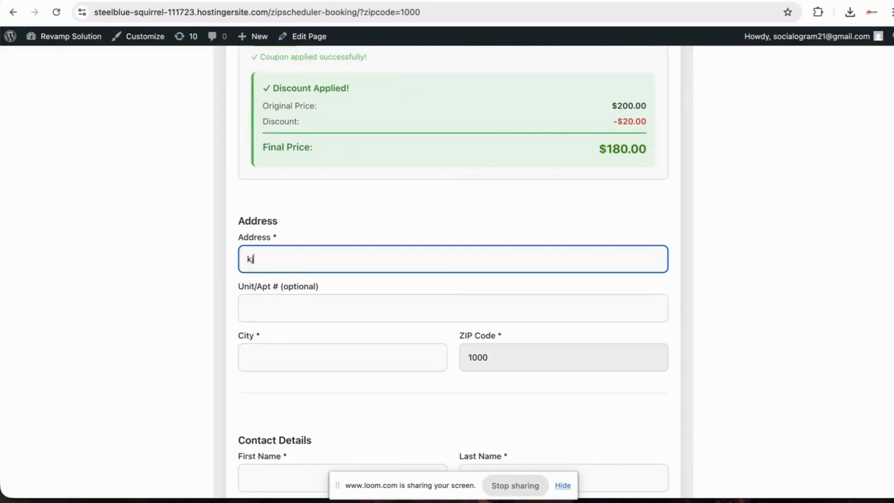
text(Demo addresss)
click(260, 355)
text(Demo)
key(Tab)
Step: Enter the contact's first name, last name, e-mail and phone number, and confirm that the pickup address is correct
scroll(260, 406, down, 6)
click(278, 196)
text(Demo)
key(Tab)
text(Demo)
key(Tab)
text(Demo@demo.com)
key(Tab)
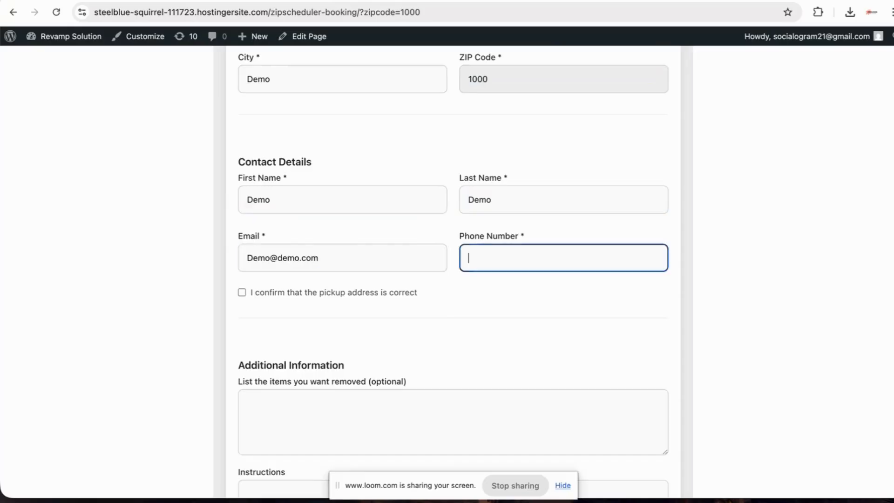
text(123456789)
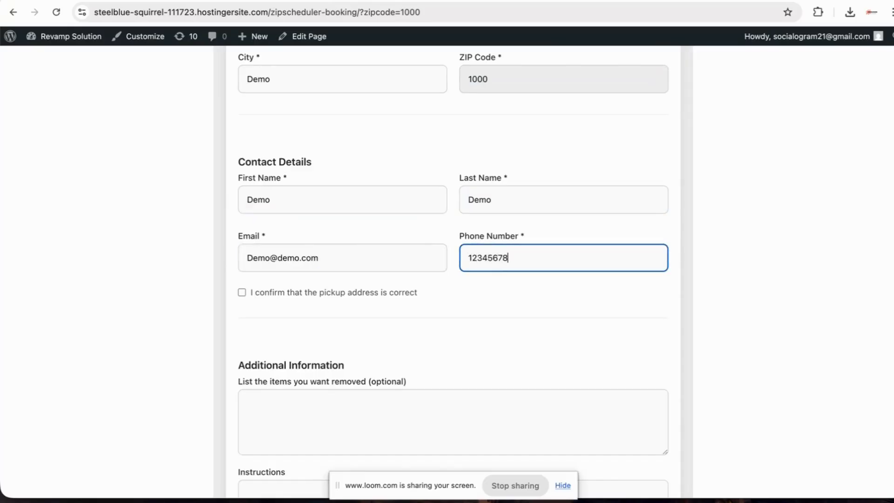
click(241, 293)
Step: Complete the additional information with "lorem ipsum" as items and "Demo" as instructions, agree to promotional emails, and submit the booking
scroll(347, 259, down, 3)
click(314, 245)
drag(243, 213, 343, 213)
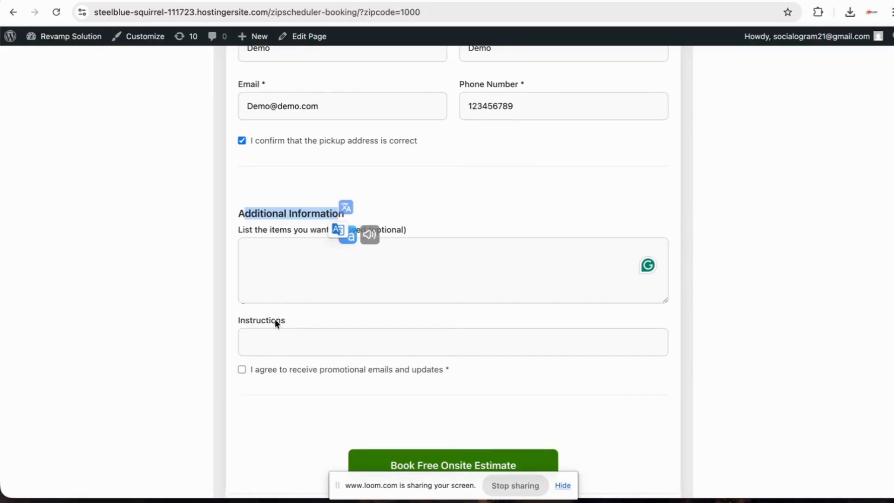
click(274, 257)
text(lorem ipsum)
key(Tab)
text(Demo)
click(242, 370)
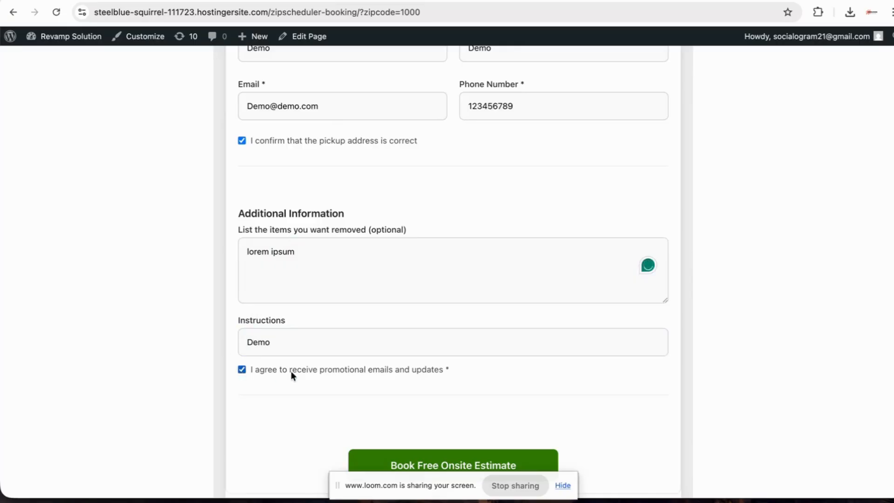
scroll(467, 379, down, 2)
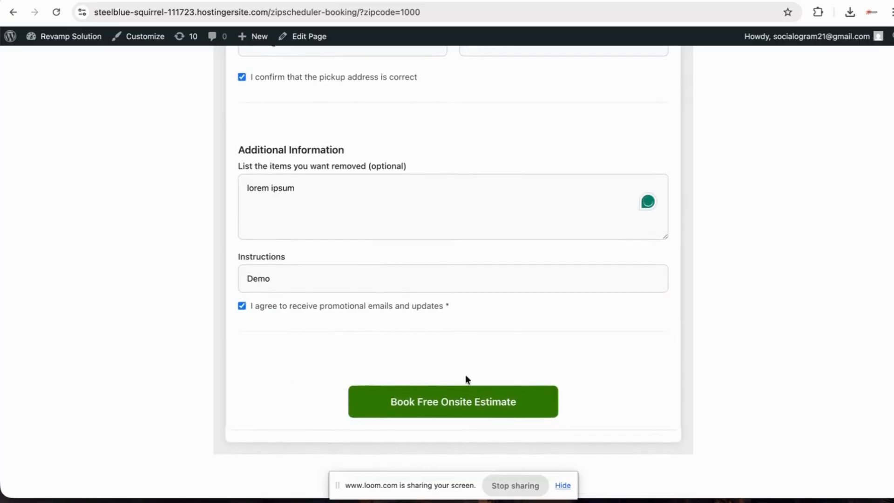
click(460, 404)
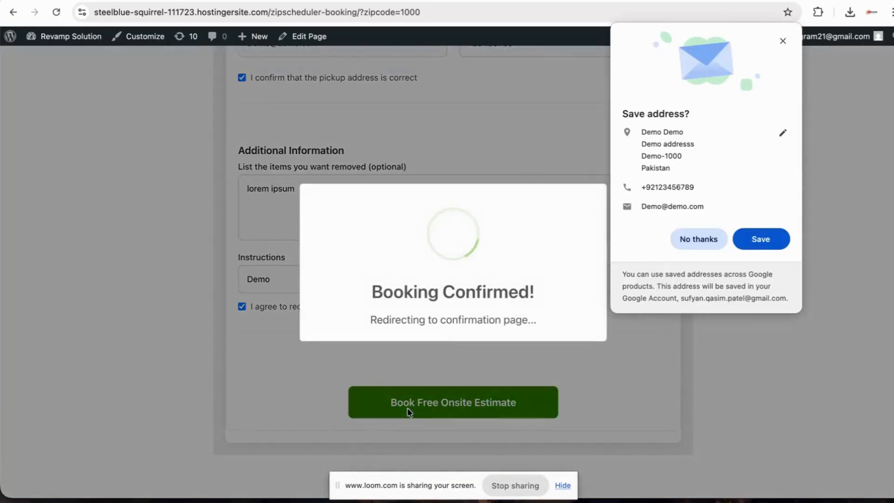